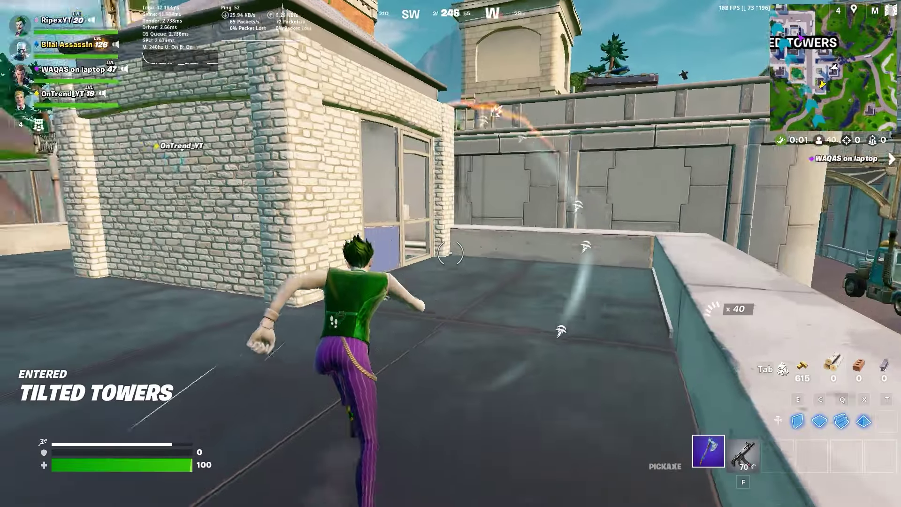
# Run toward the stairs, switch to the SMG and shoot the enemy until they're knocked down
pyautogui.press('w')
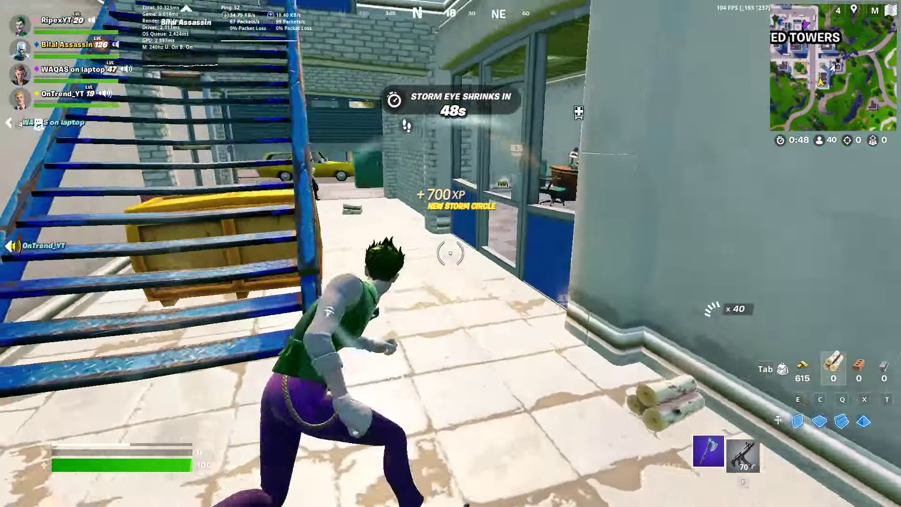
pyautogui.press('2')
pyautogui.click(450, 253)
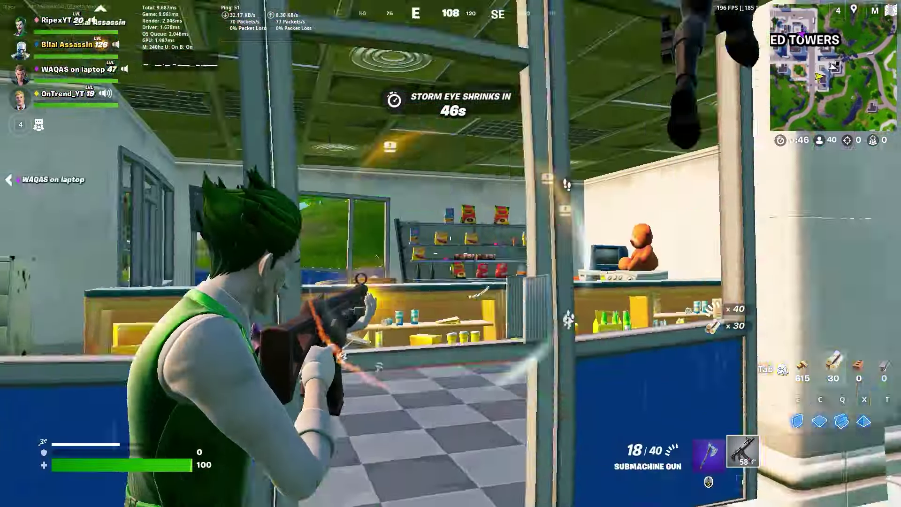
pyautogui.press('w')
pyautogui.click(450, 253)
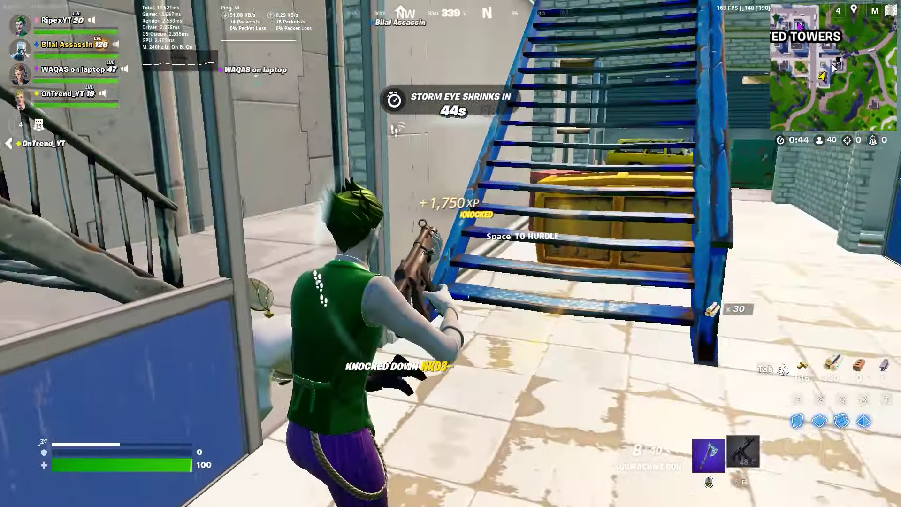
pyautogui.press('w')
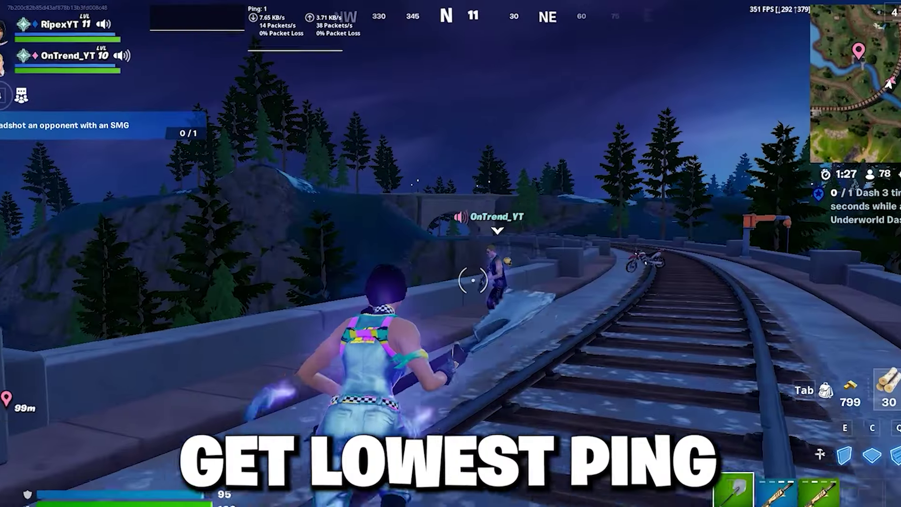
pyautogui.press('w')
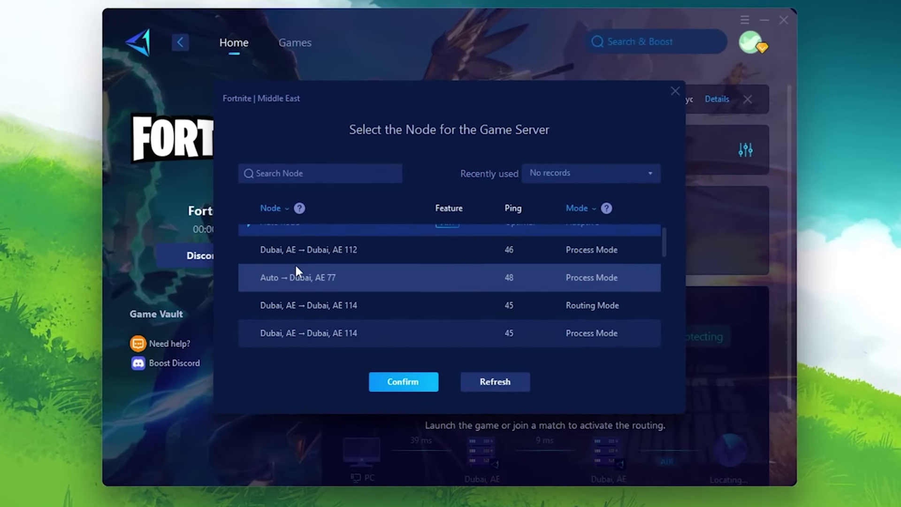
pyautogui.scroll(-3, 448, 277)
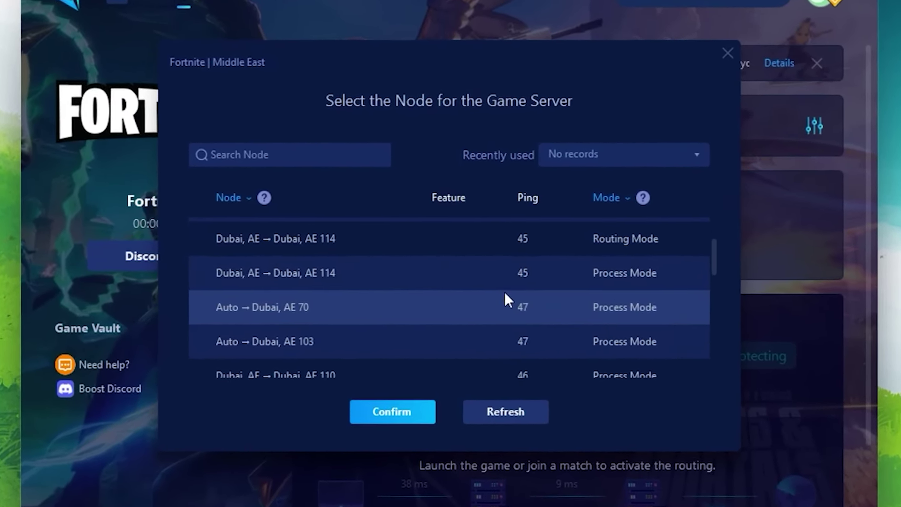
pyautogui.scroll(-2, 516, 309)
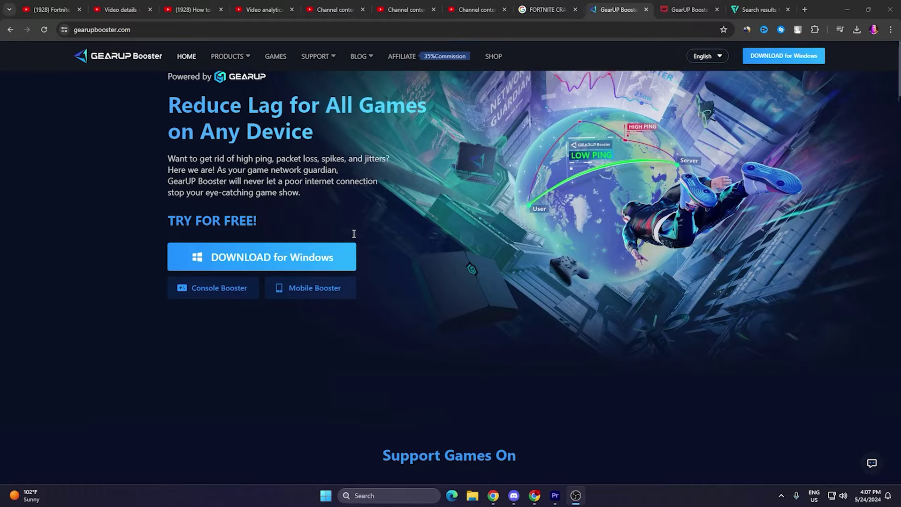
pyautogui.scroll(-2, 356, 237)
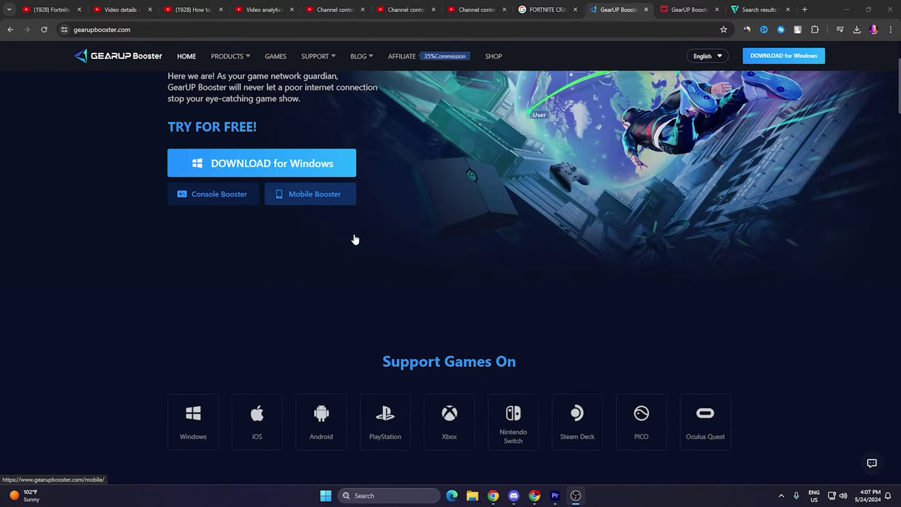
pyautogui.scroll(-10, 356, 239)
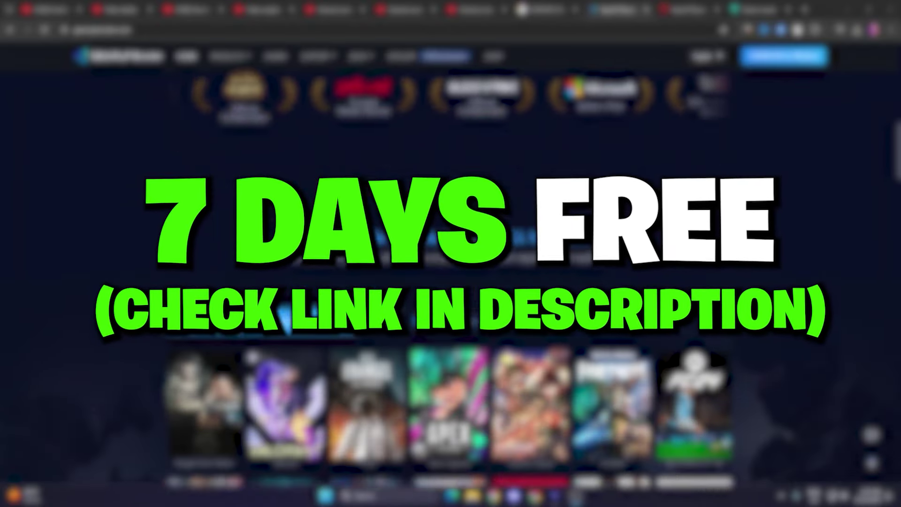
pyautogui.scroll(-5, 451, 263)
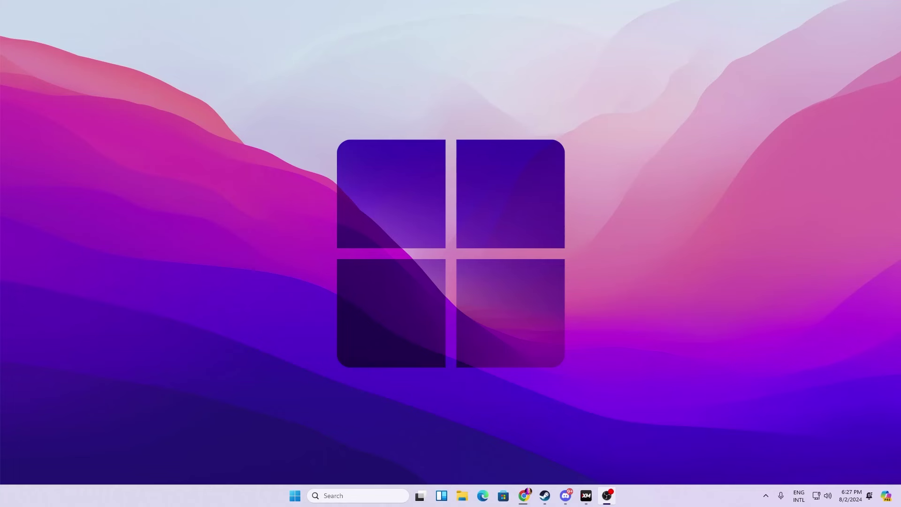
# Launch gpedit.msc from the Run box and dismiss the Start search to show the editor
pyautogui.press('super+r')
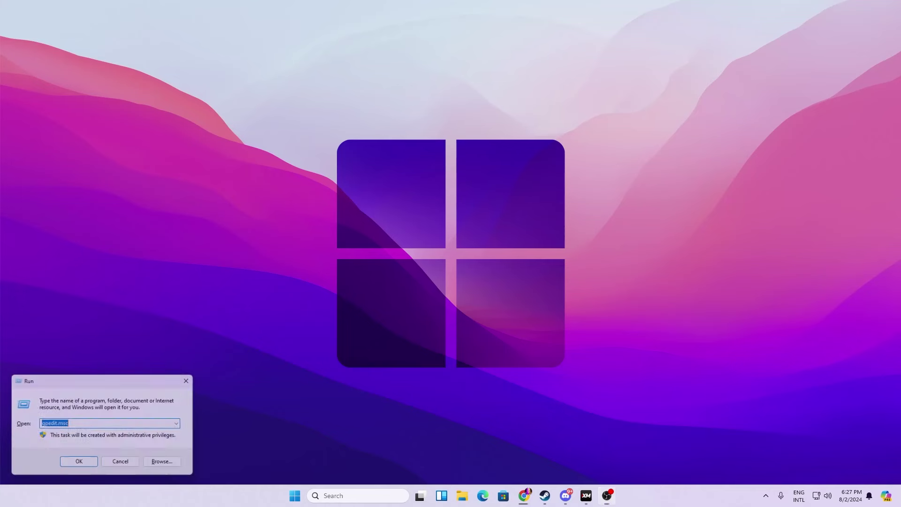
pyautogui.moveTo(98, 379); pyautogui.dragTo(511, 157)
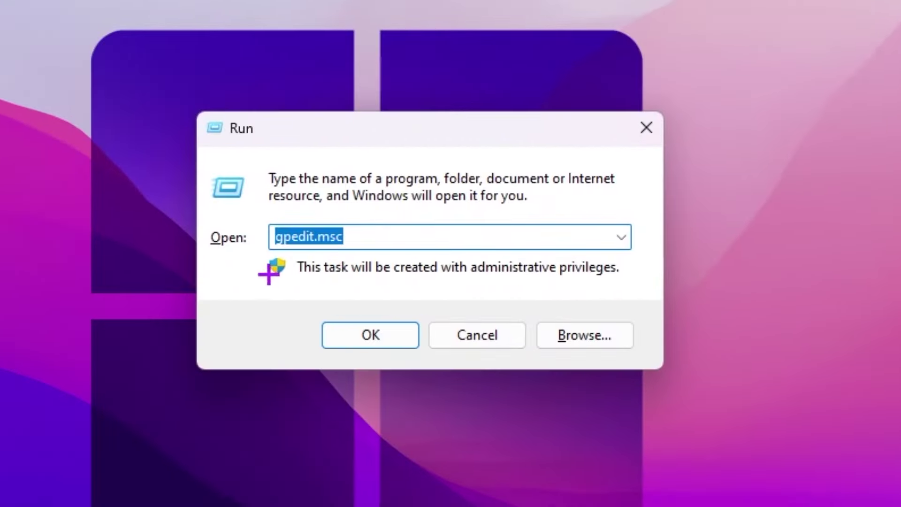
pyautogui.click(372, 336)
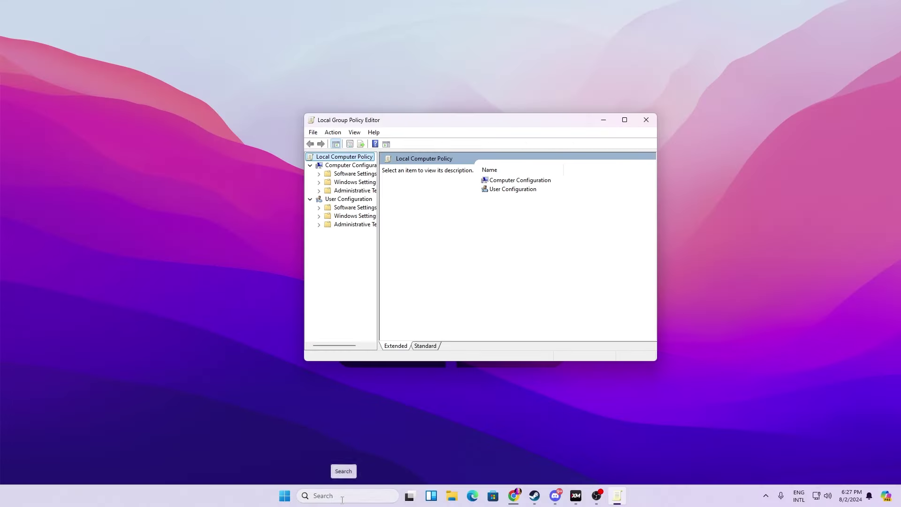
pyautogui.click(342, 497)
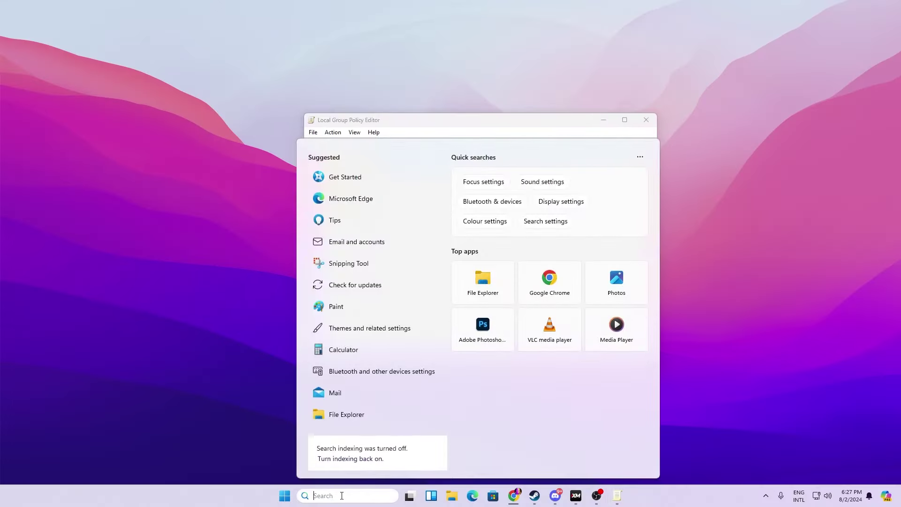
pyautogui.write('loc')
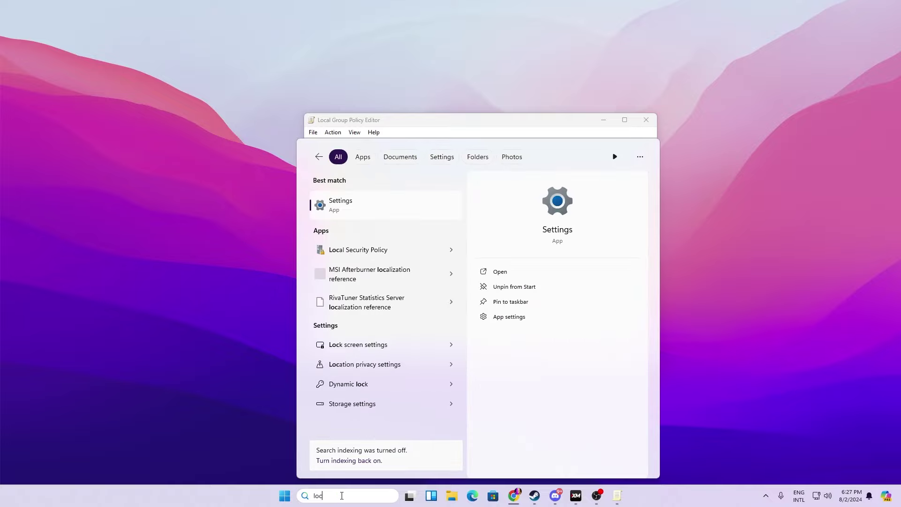
pyautogui.click(409, 123)
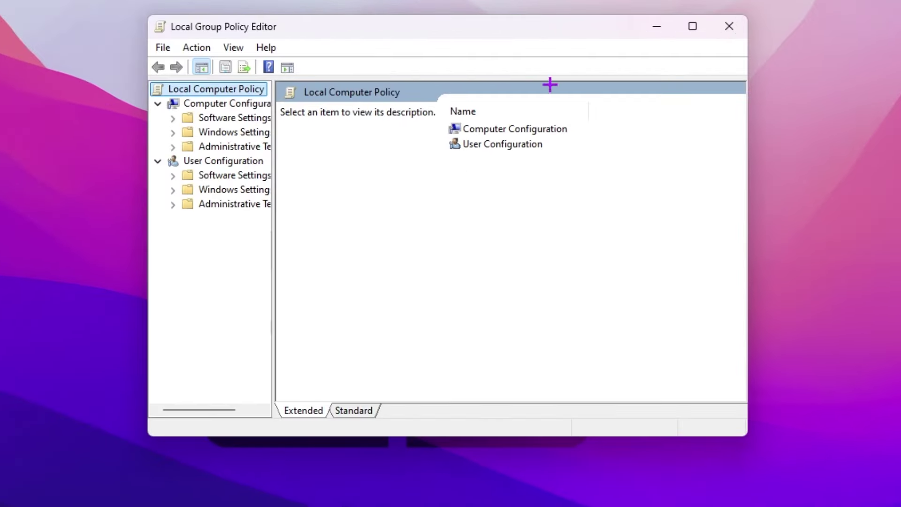
# Navigate Computer Configuration > Administrative Templates > System > Power Management > Energy Saver Settings
pyautogui.doubleClick(516, 131)
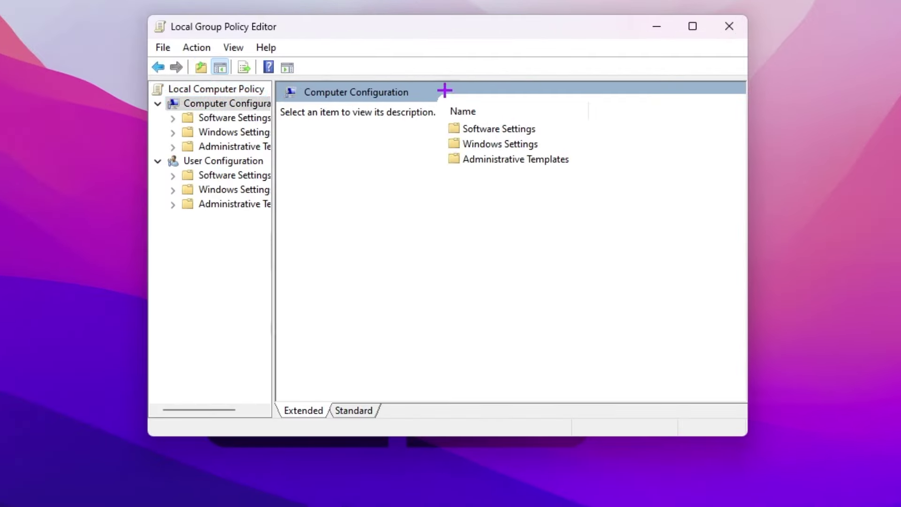
pyautogui.doubleClick(511, 160)
pyautogui.doubleClick(482, 224)
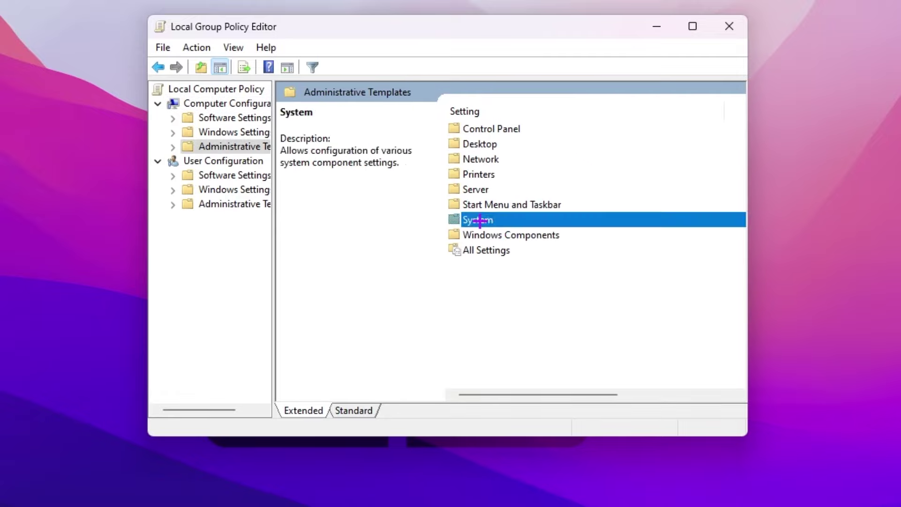
pyautogui.scroll(-7, 570, 216)
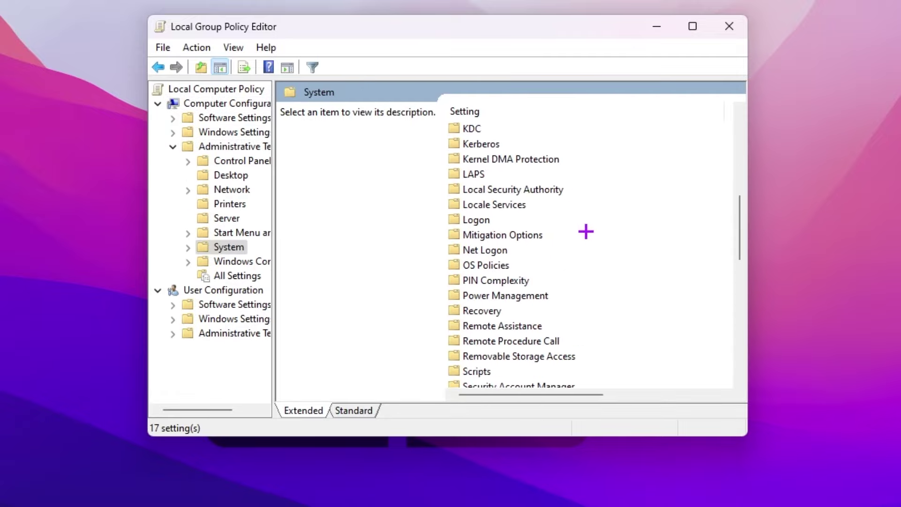
pyautogui.doubleClick(510, 294)
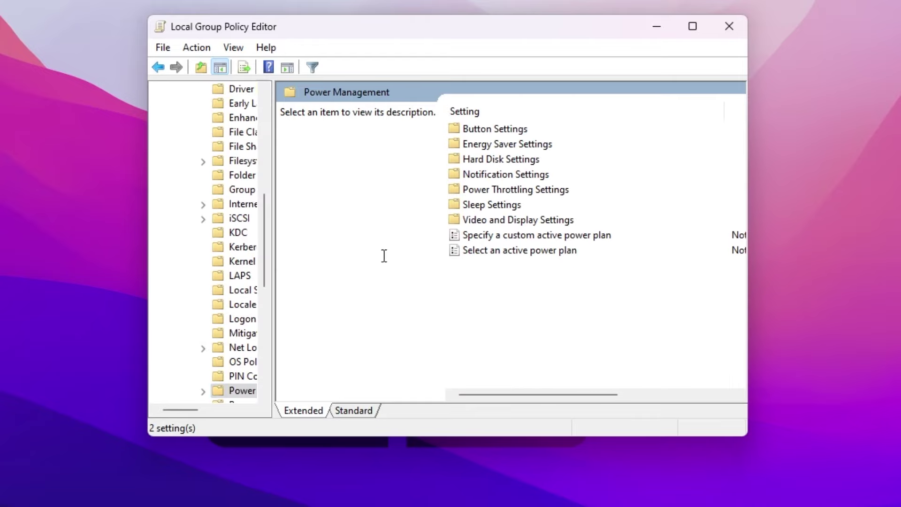
pyautogui.doubleClick(526, 144)
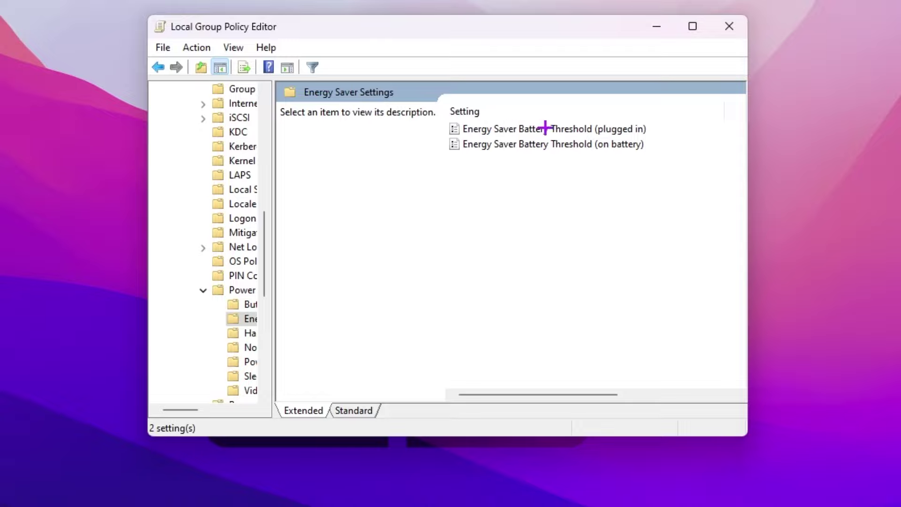
# Set the plugged-in and on-battery Energy Saver Battery Threshold policies to Disabled, then go back to Power Management
pyautogui.doubleClick(583, 127)
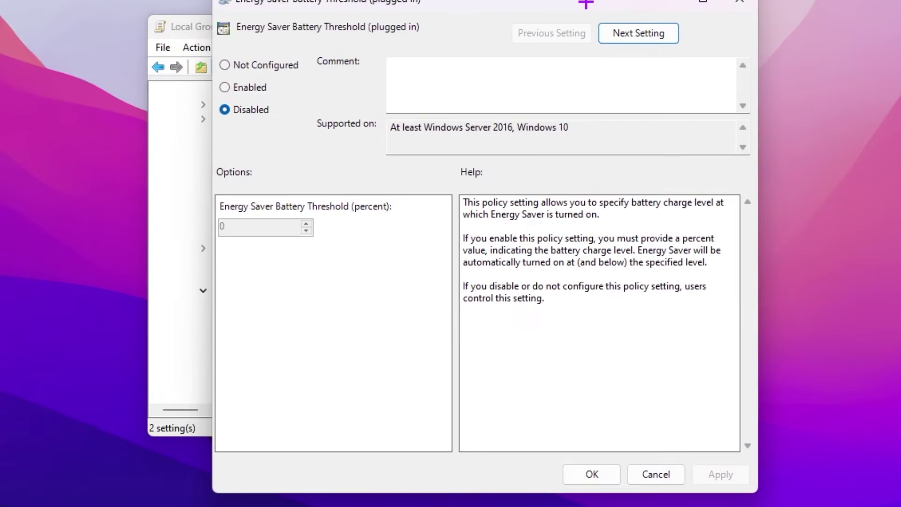
pyautogui.moveTo(585, 3); pyautogui.dragTo(585, 3)
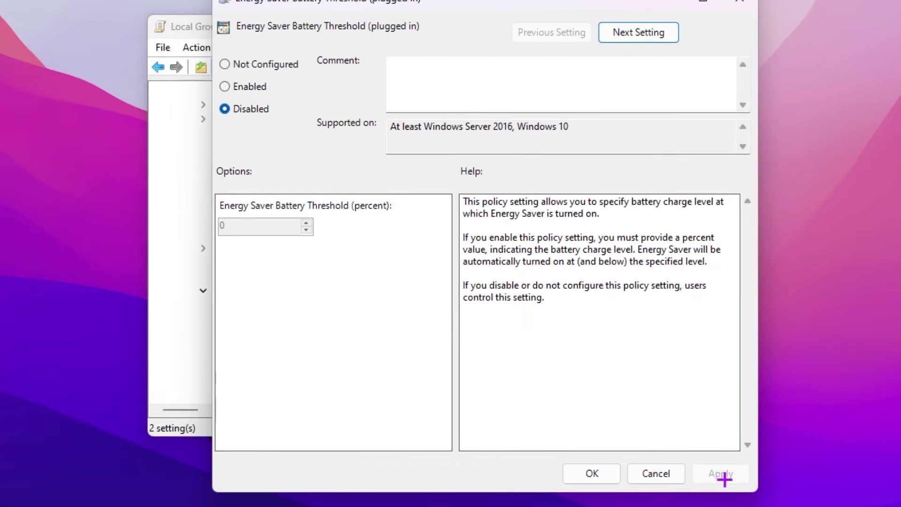
pyautogui.click(594, 474)
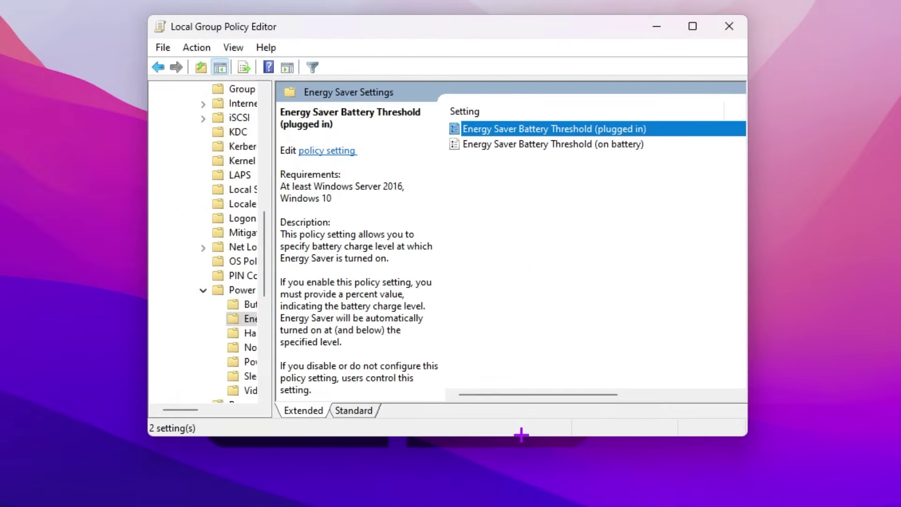
pyautogui.doubleClick(505, 144)
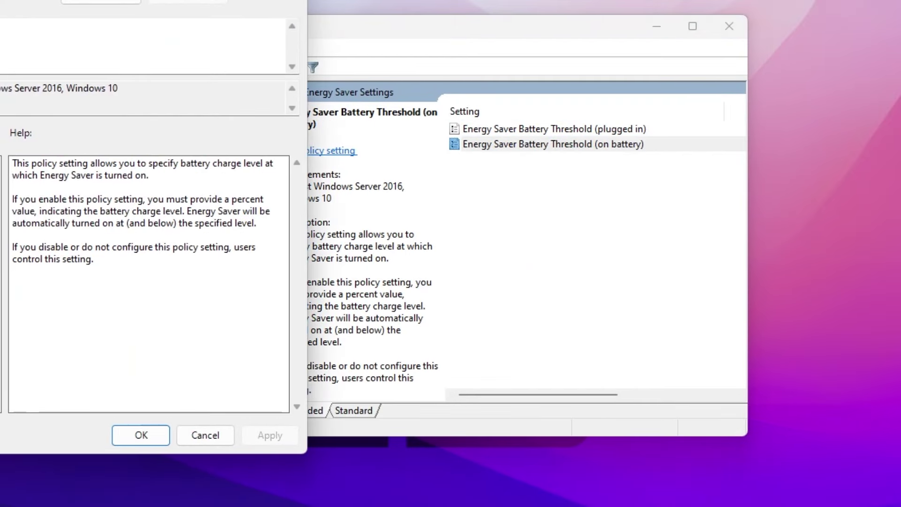
pyautogui.moveTo(0, 0); pyautogui.dragTo(342, 16)
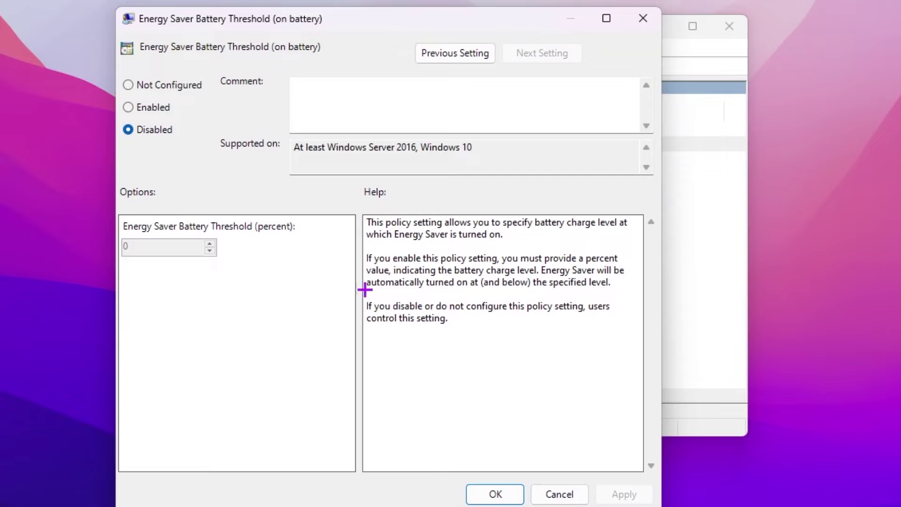
pyautogui.click(494, 493)
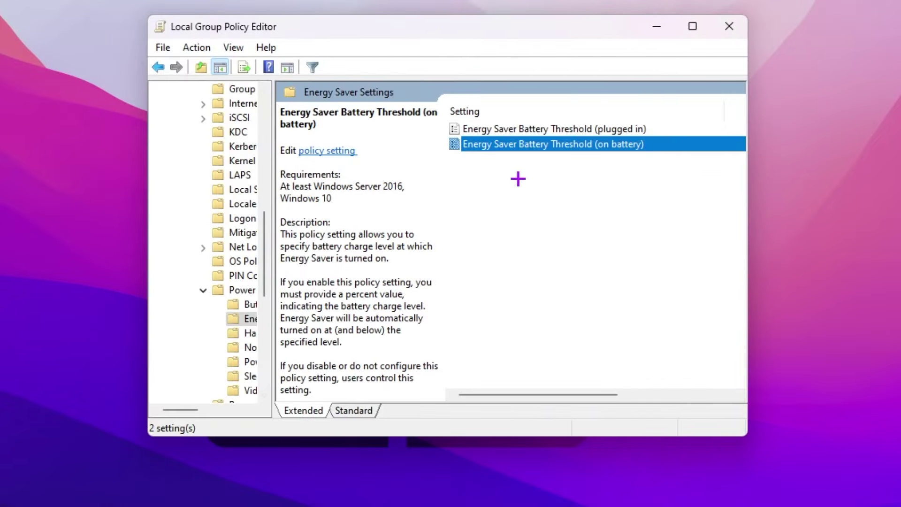
pyautogui.hotkey('alt', 'Left')
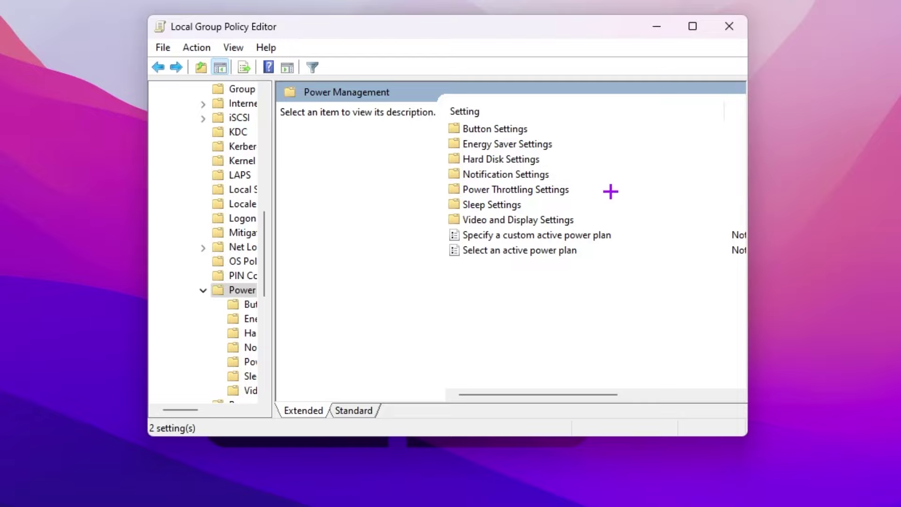
# Set Turn off Power Throttling under Power Throttling Settings to Enabled and close the editor
pyautogui.click(518, 193)
pyautogui.doubleClick(526, 189)
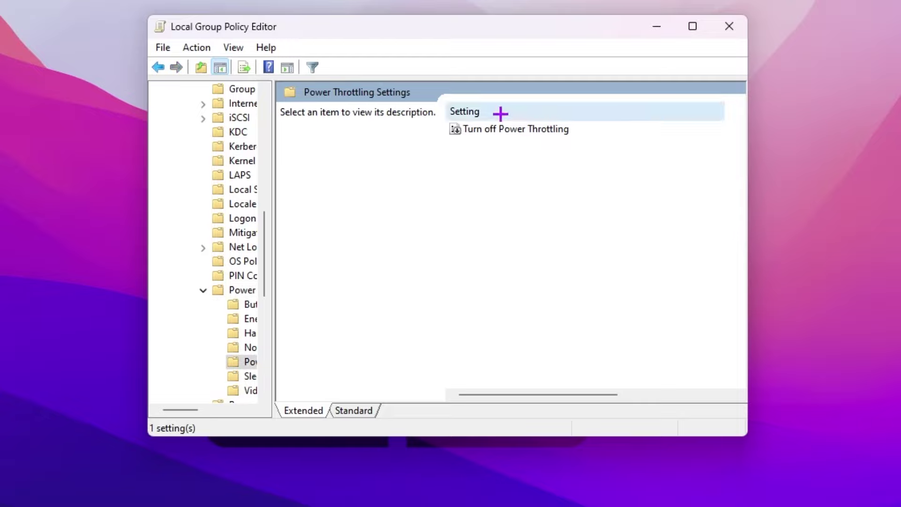
pyautogui.doubleClick(537, 129)
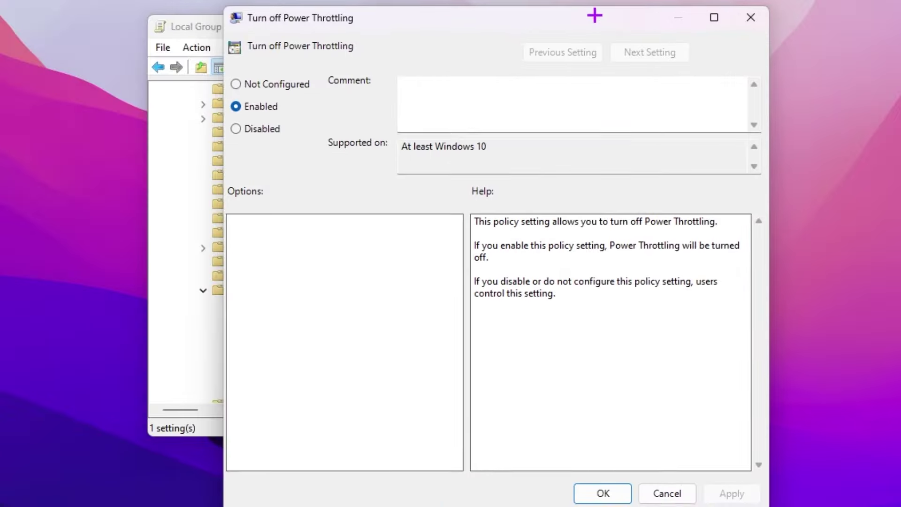
pyautogui.click(270, 106)
pyautogui.click(601, 492)
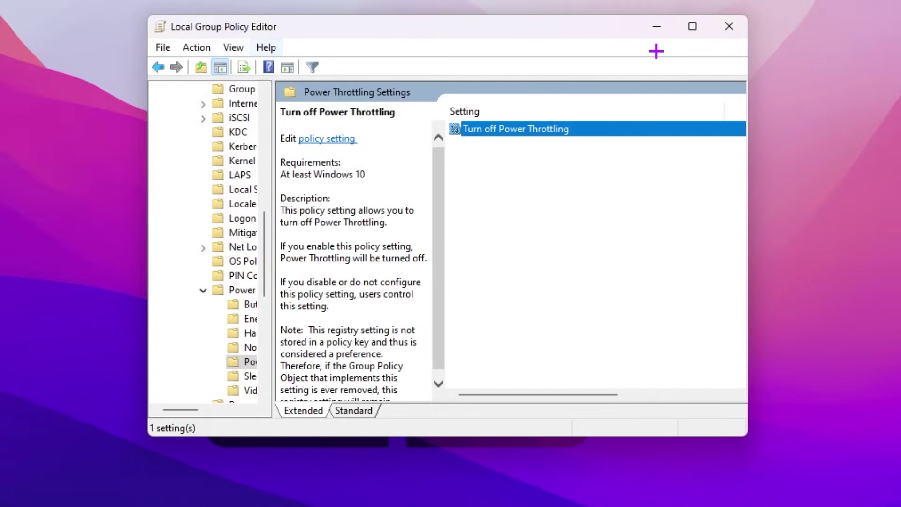
pyautogui.click(740, 32)
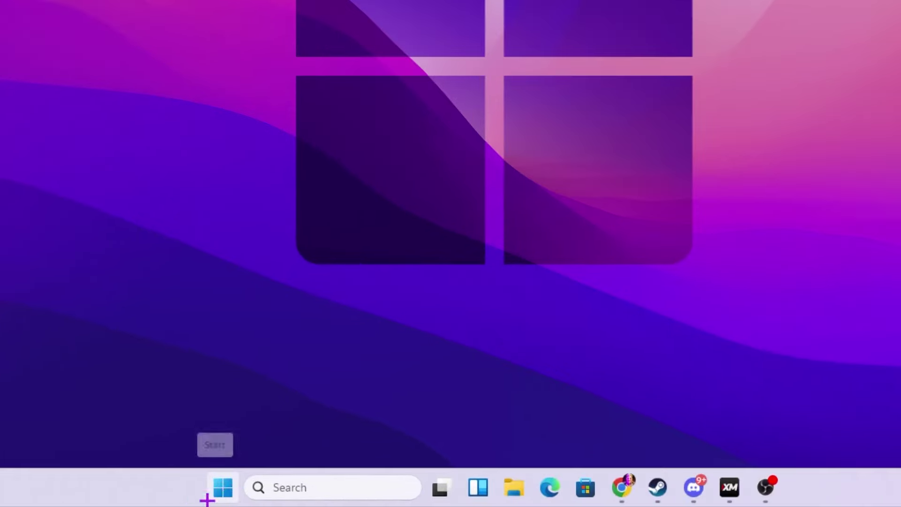
# Open Advanced system settings from the System About page, centre System Properties, and open Performance Options
pyautogui.rightClick(206, 500)
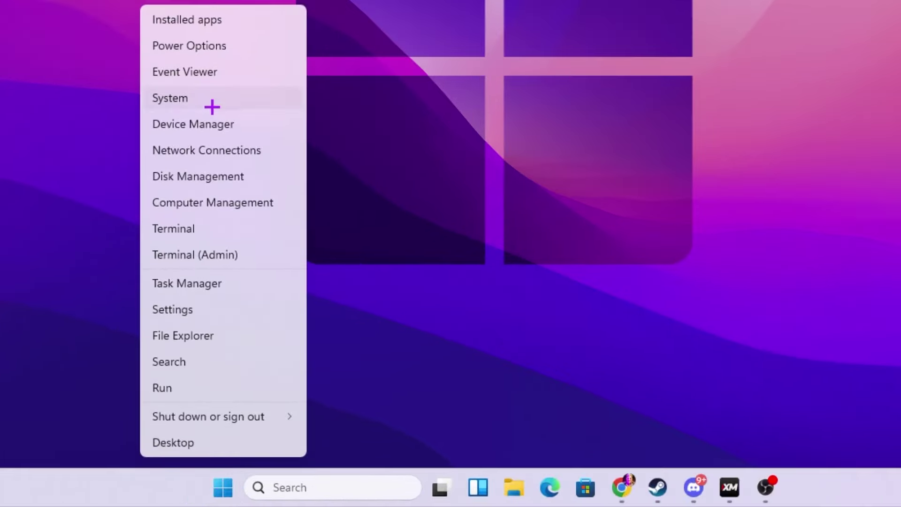
pyautogui.click(183, 99)
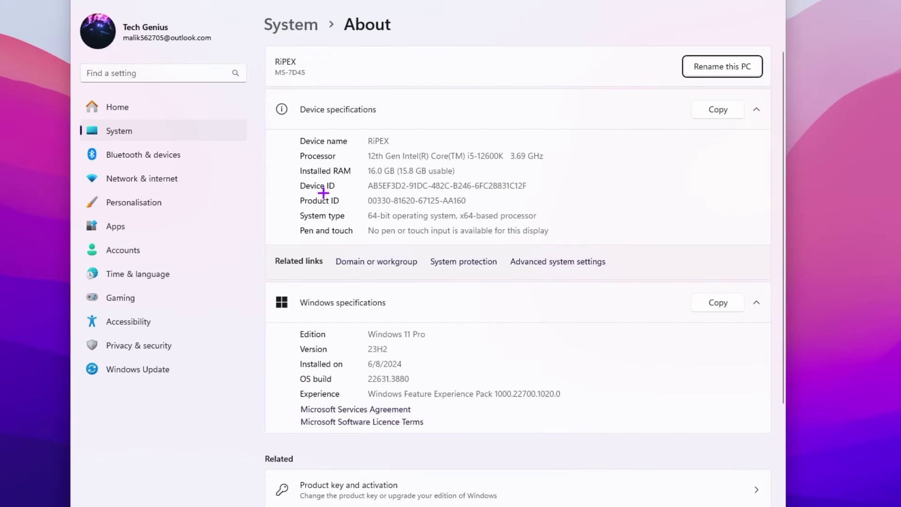
pyautogui.click(556, 261)
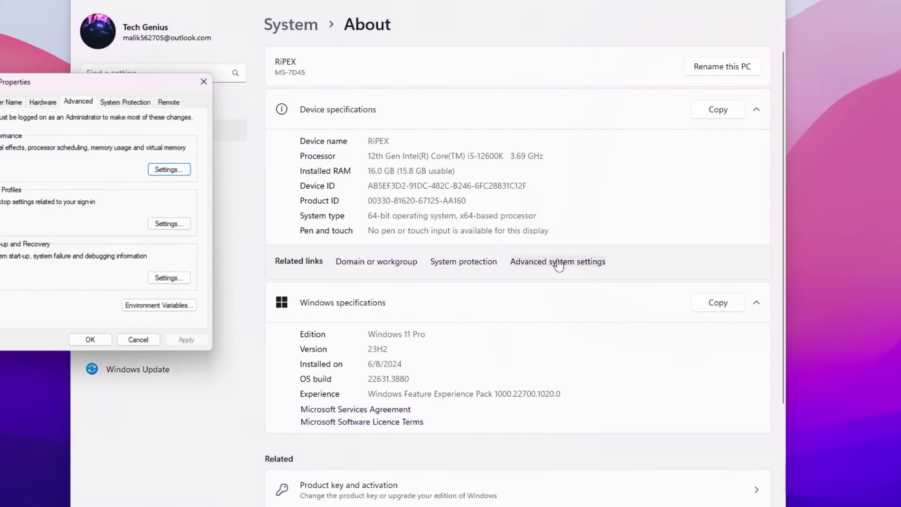
pyautogui.moveTo(93, 82); pyautogui.dragTo(381, 103)
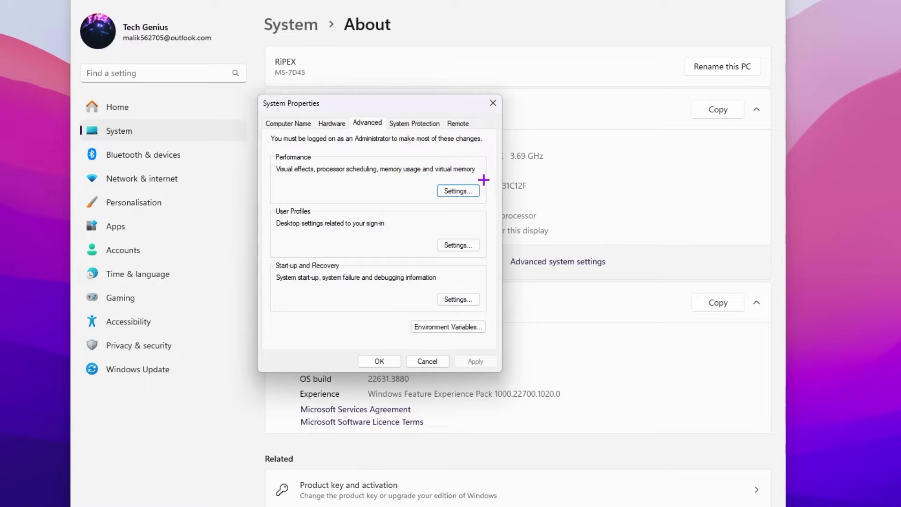
pyautogui.click(454, 191)
# Try Adjust for best performance, revert visual effects to Let Windows choose, and view the Advanced settings
pyautogui.moveTo(393, 148); pyautogui.dragTo(418, 75)
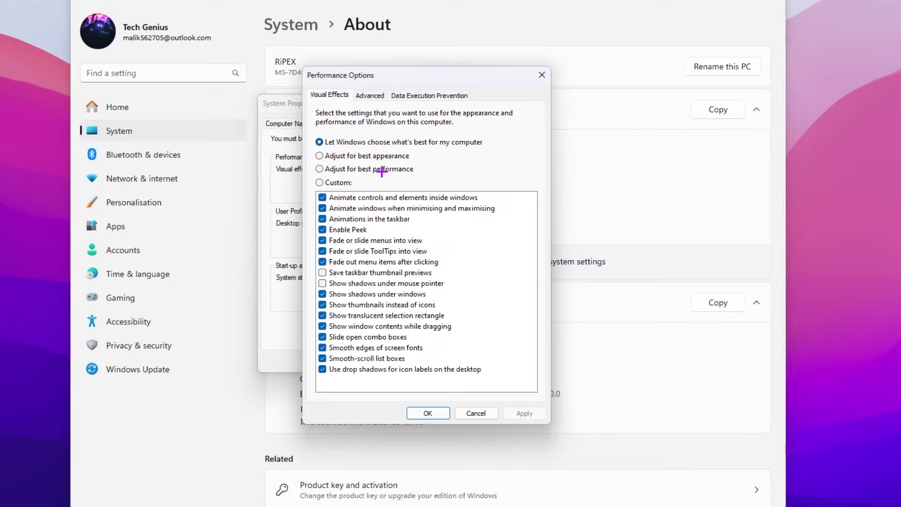
pyautogui.click(385, 168)
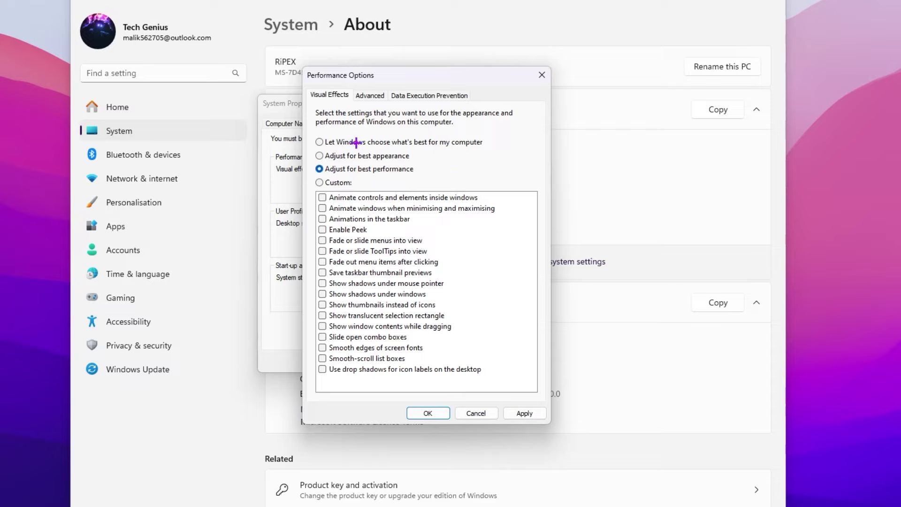
pyautogui.click(376, 141)
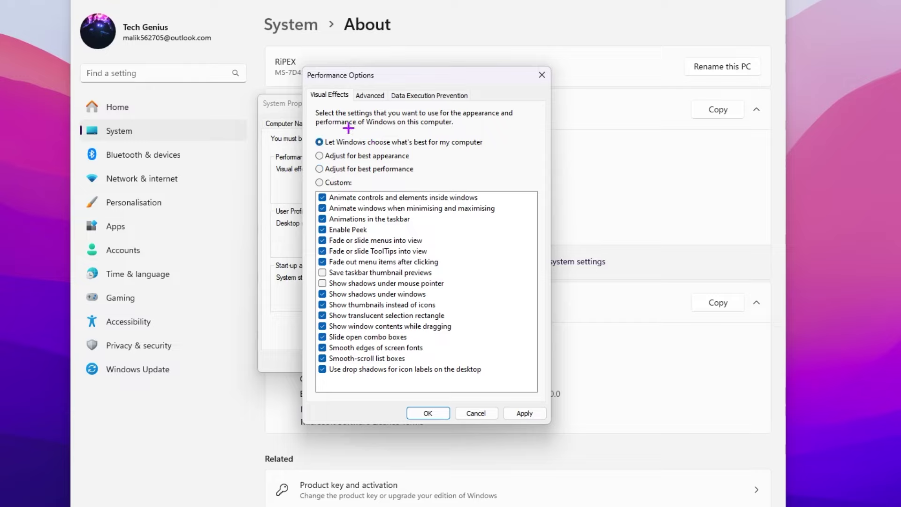
pyautogui.click(370, 96)
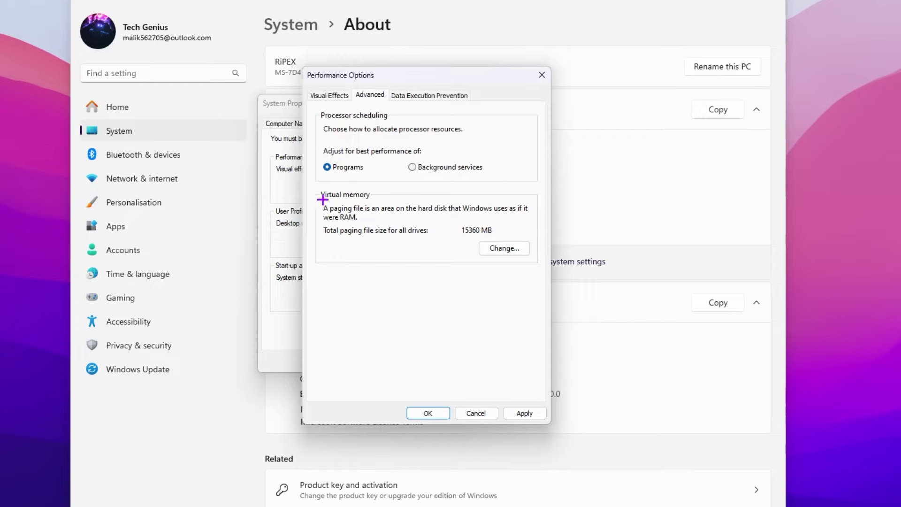
# Turn off automatic paging file management, set C: to No paging file, and choose Custom size for D:
pyautogui.click(504, 247)
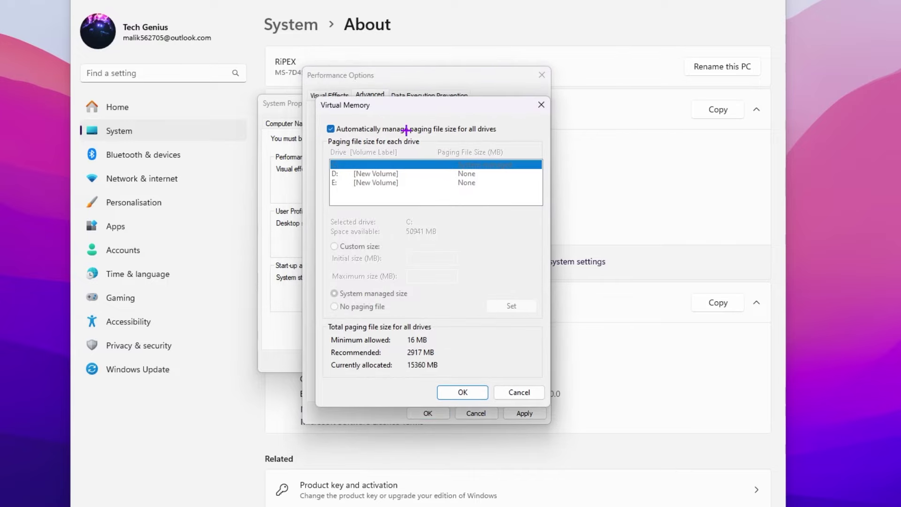
pyautogui.click(331, 129)
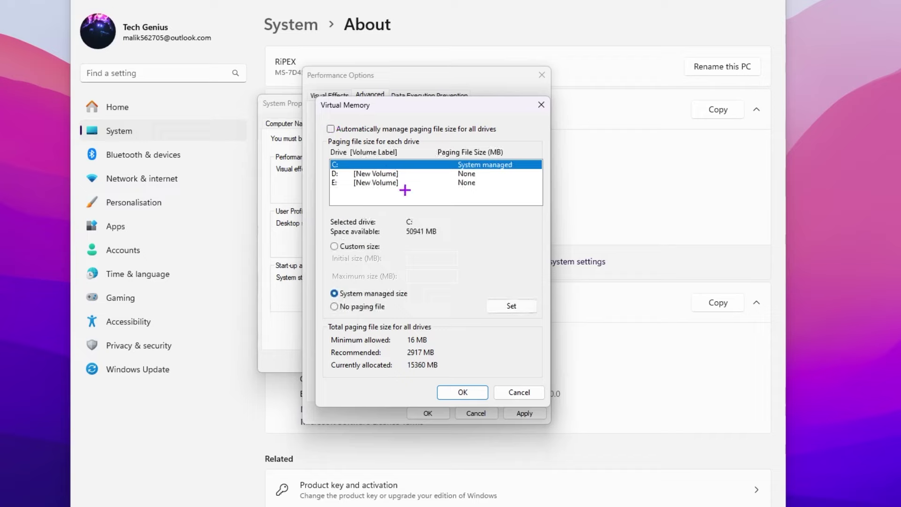
pyautogui.click(335, 307)
pyautogui.click(366, 174)
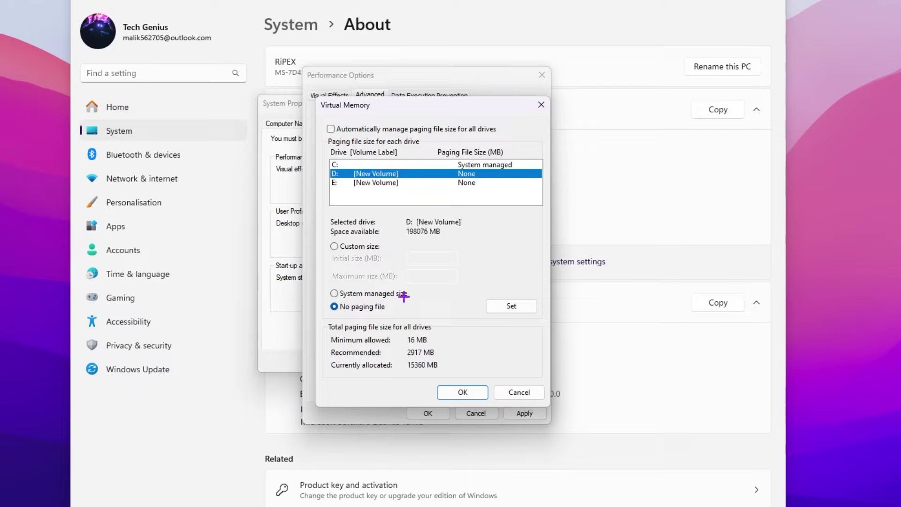
pyautogui.click(365, 245)
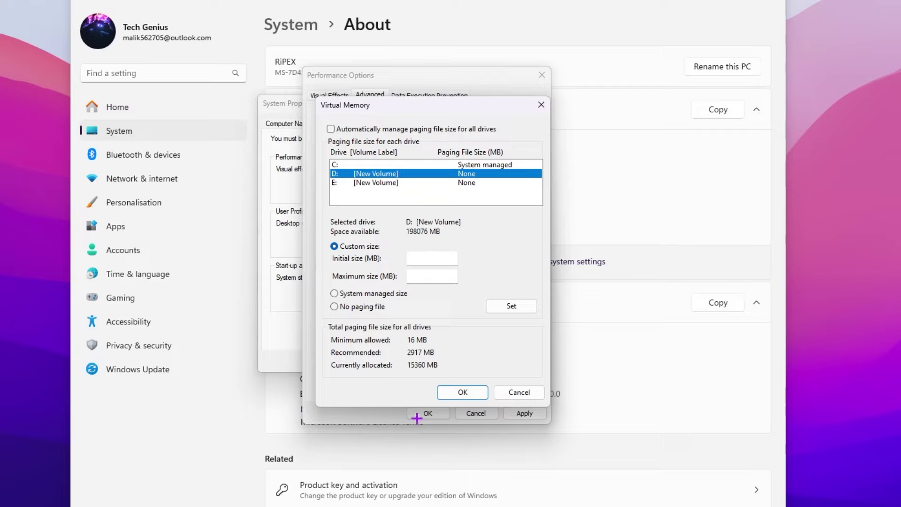
pyautogui.press('super')
# Compute 16×1024×1.5 = 24,576 in Calculator and enter it as D:'s initial paging size
pyautogui.write('calculator')
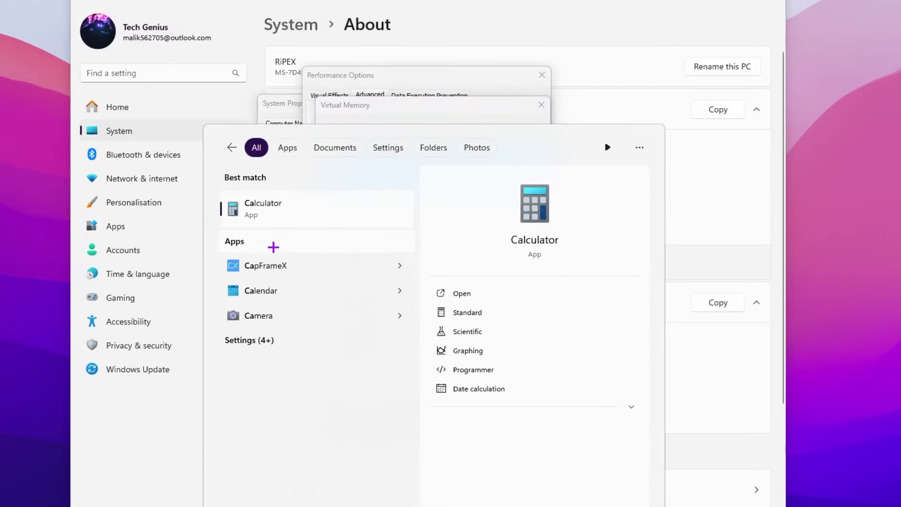
pyautogui.press('Return')
pyautogui.moveTo(816, 128); pyautogui.dragTo(628, 113)
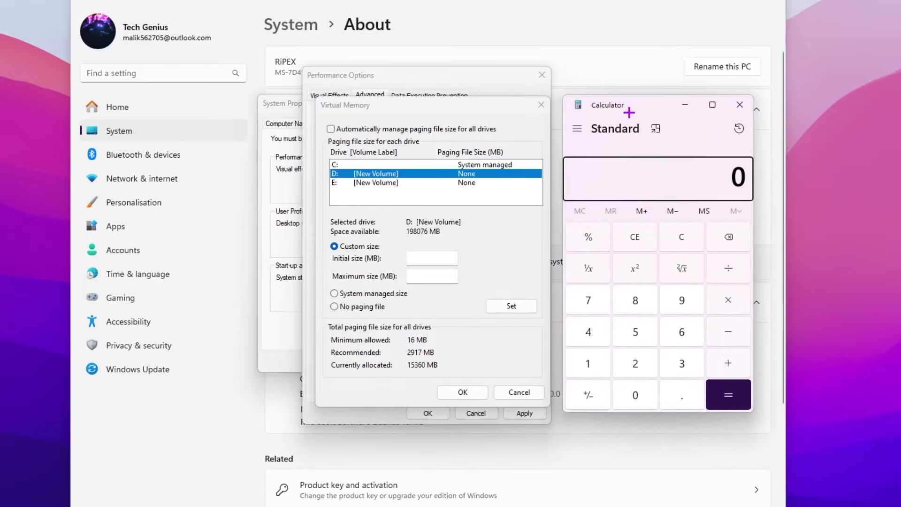
pyautogui.click(577, 366)
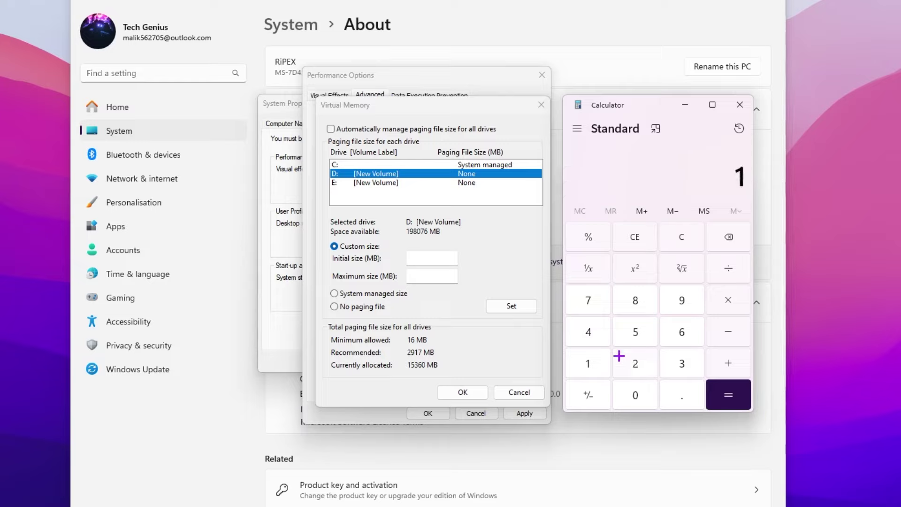
pyautogui.click(676, 332)
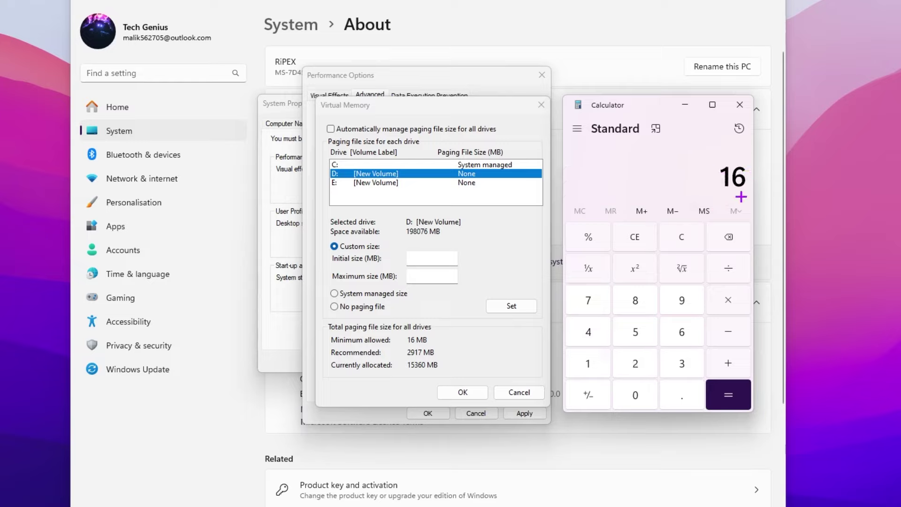
pyautogui.click(732, 299)
pyautogui.click(605, 363)
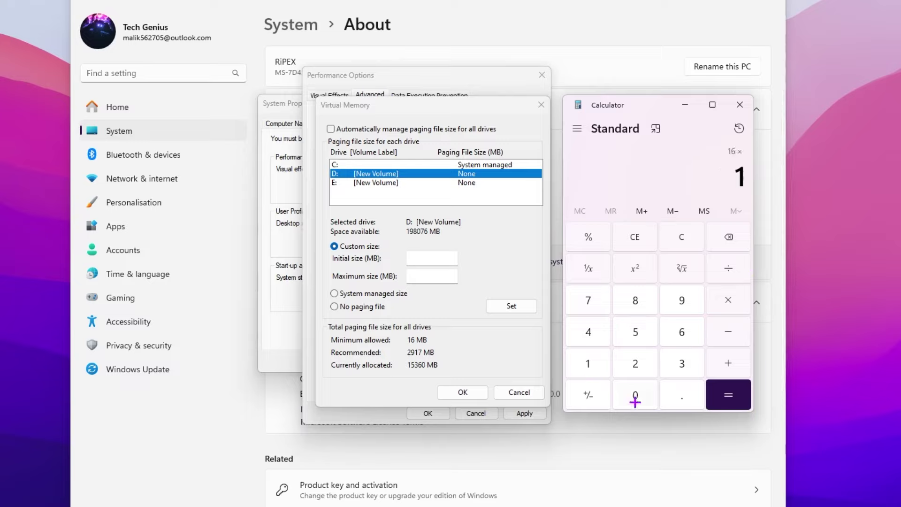
pyautogui.click(635, 394)
pyautogui.click(632, 365)
pyautogui.click(588, 331)
pyautogui.click(728, 394)
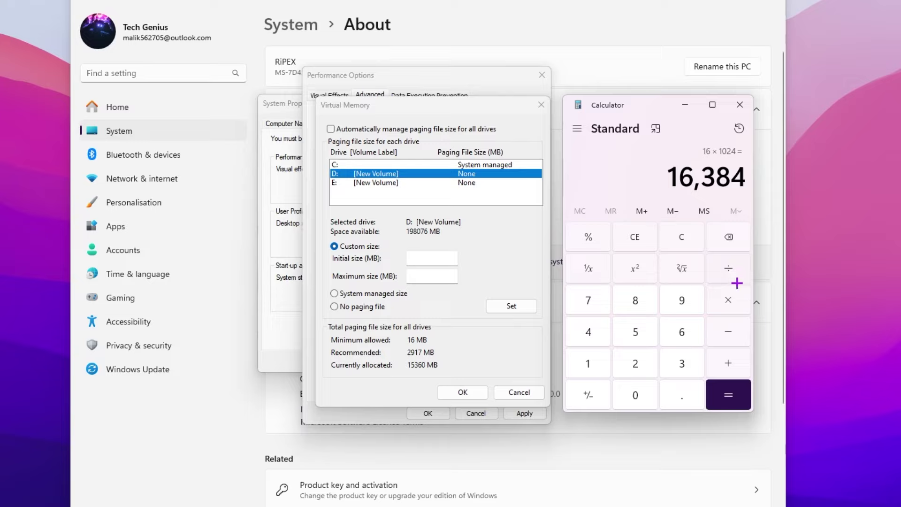
pyautogui.click(728, 301)
pyautogui.click(587, 362)
pyautogui.click(678, 398)
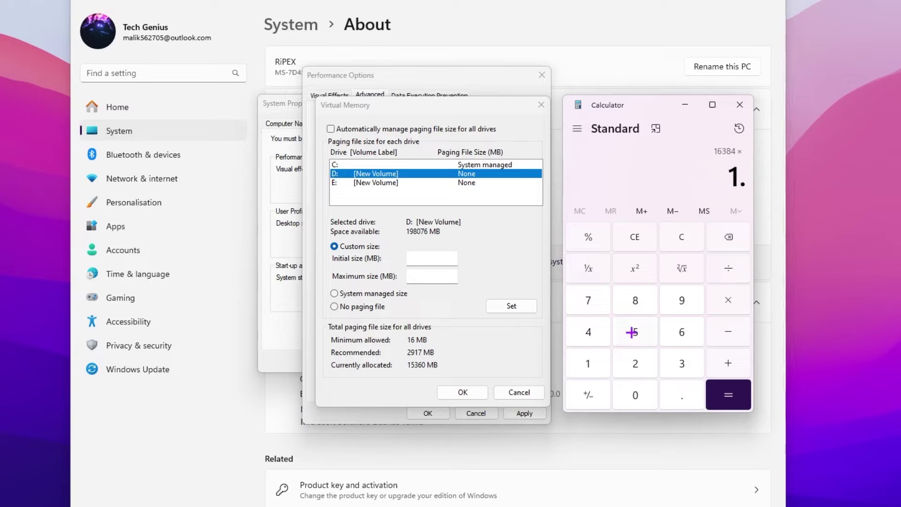
pyautogui.click(631, 332)
pyautogui.click(727, 395)
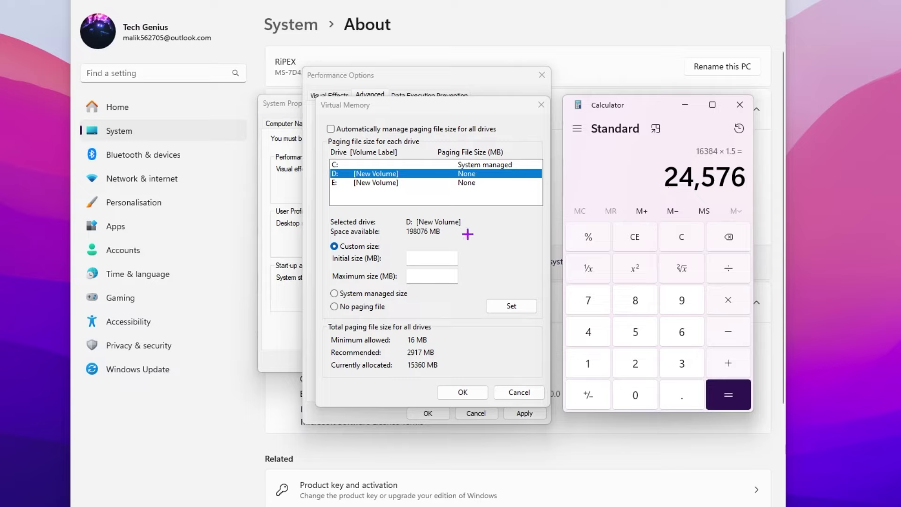
pyautogui.click(430, 258)
pyautogui.write('24576')
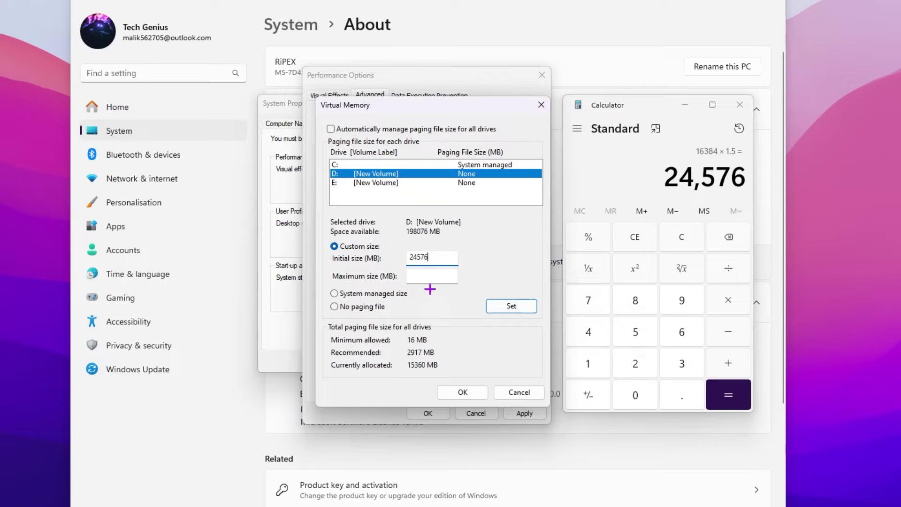
# Compute 16384×3 = 49,152, enter it as D:'s maximum size, and apply the custom size
pyautogui.click(637, 242)
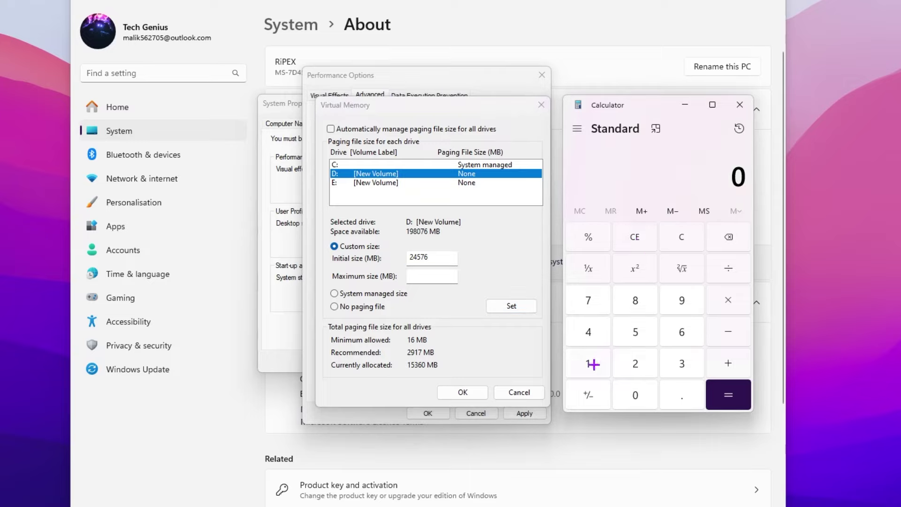
pyautogui.click(592, 364)
pyautogui.click(683, 333)
pyautogui.click(727, 303)
pyautogui.click(588, 364)
pyautogui.click(635, 394)
pyautogui.click(635, 363)
pyautogui.click(588, 332)
pyautogui.click(727, 394)
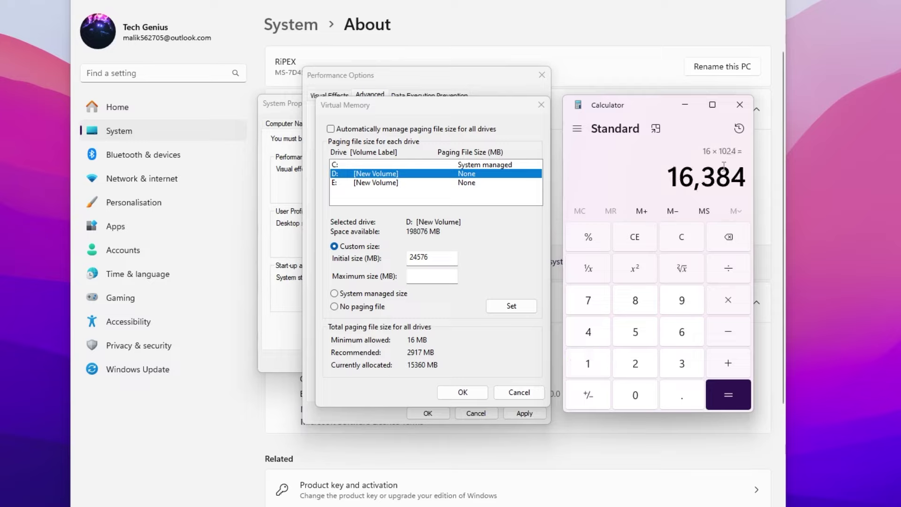
pyautogui.click(728, 300)
pyautogui.click(680, 368)
pyautogui.click(727, 394)
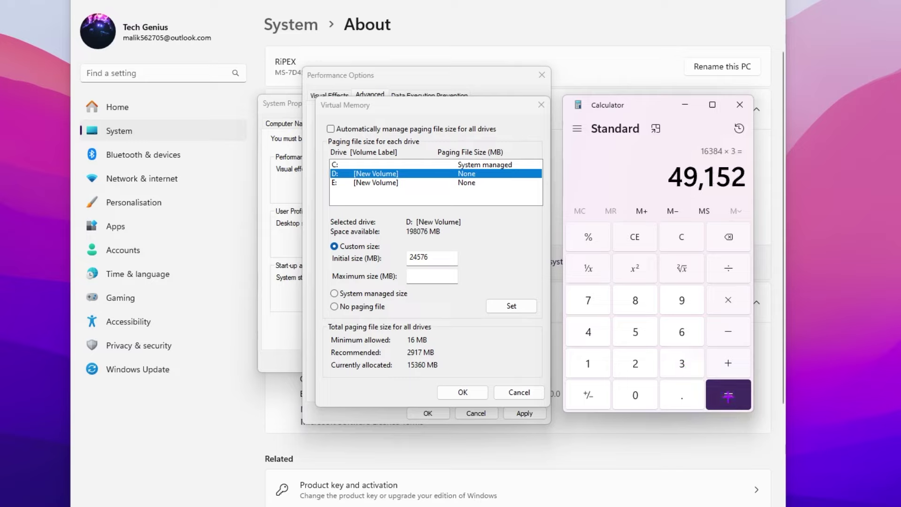
pyautogui.click(427, 273)
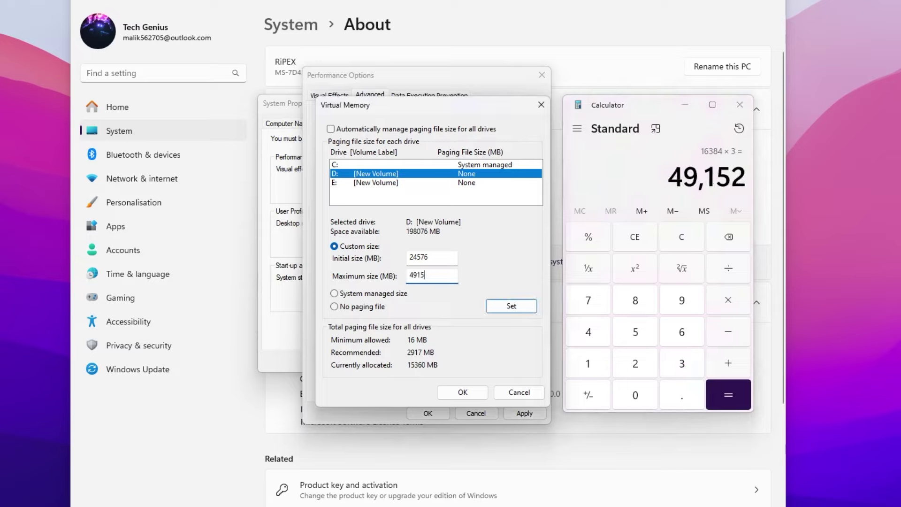
pyautogui.write('49152')
pyautogui.click(512, 306)
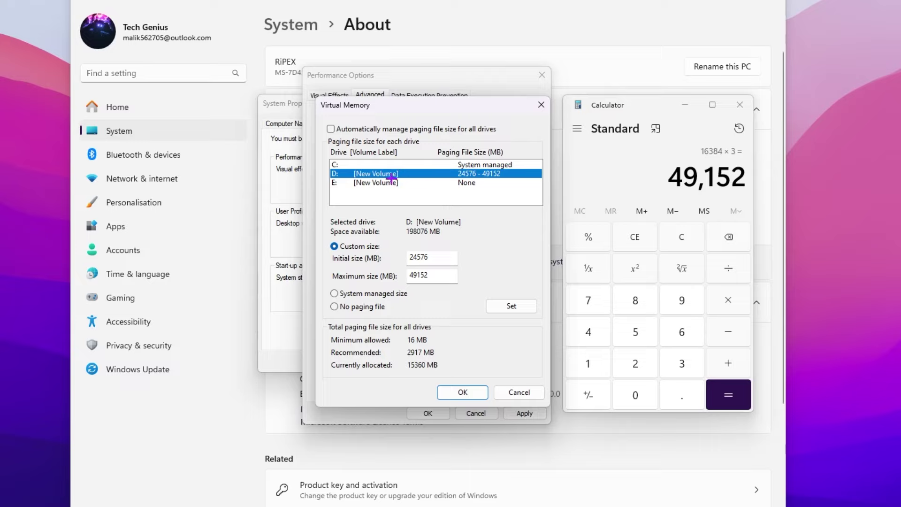
# Give drive E: a custom paging file of 24576 MB initial and 49152 MB maximum
pyautogui.click(378, 183)
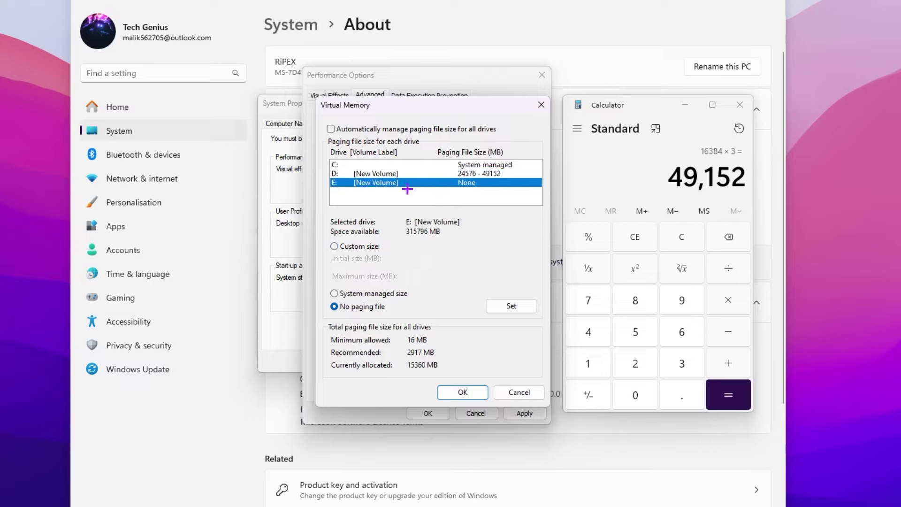
pyautogui.click(362, 244)
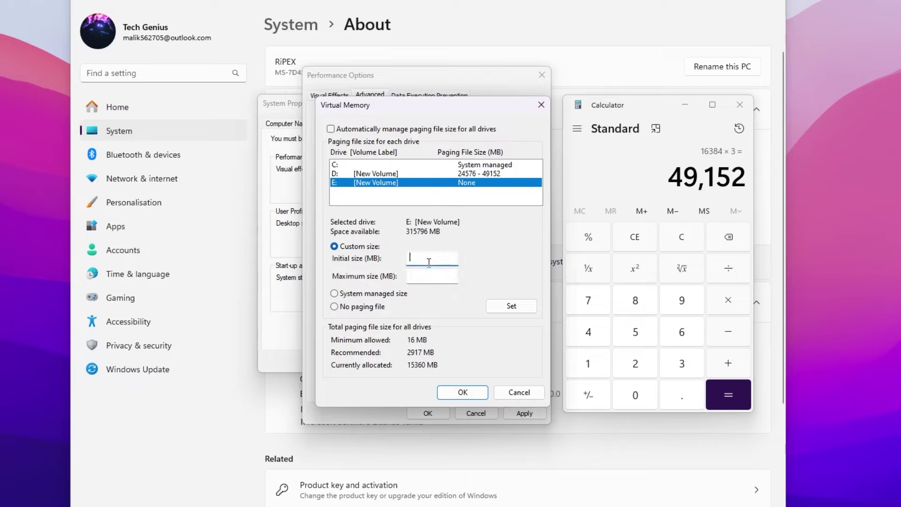
pyautogui.write('24576')
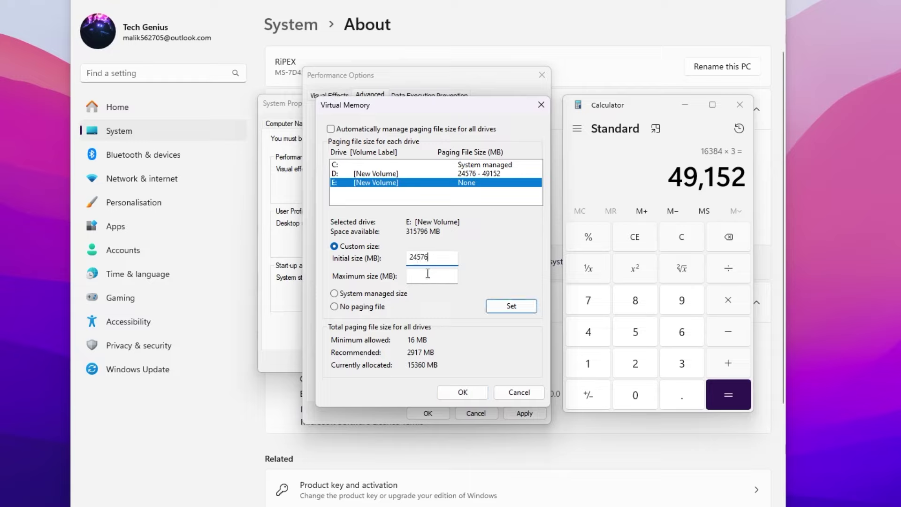
pyautogui.click(427, 273)
pyautogui.click(521, 308)
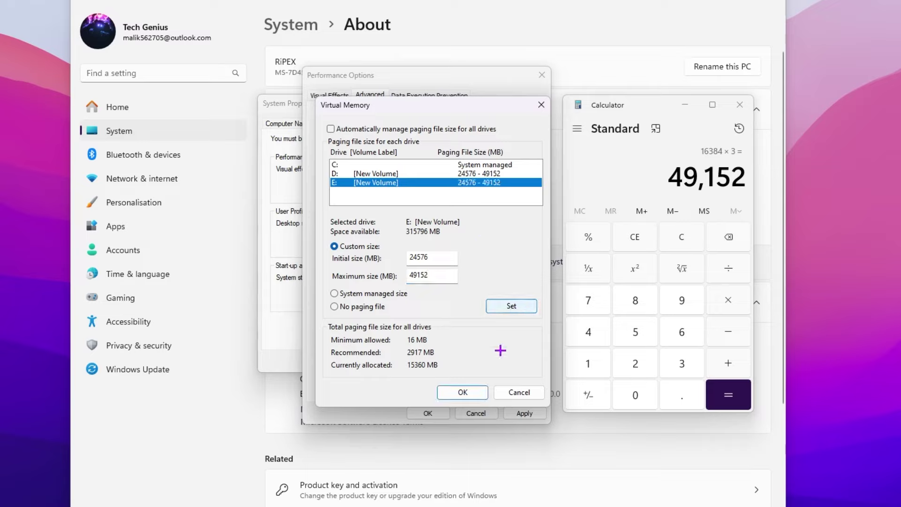
# Confirm the virtual memory changes, acknowledge the restart notice, and apply the 64512 MB total
pyautogui.click(464, 390)
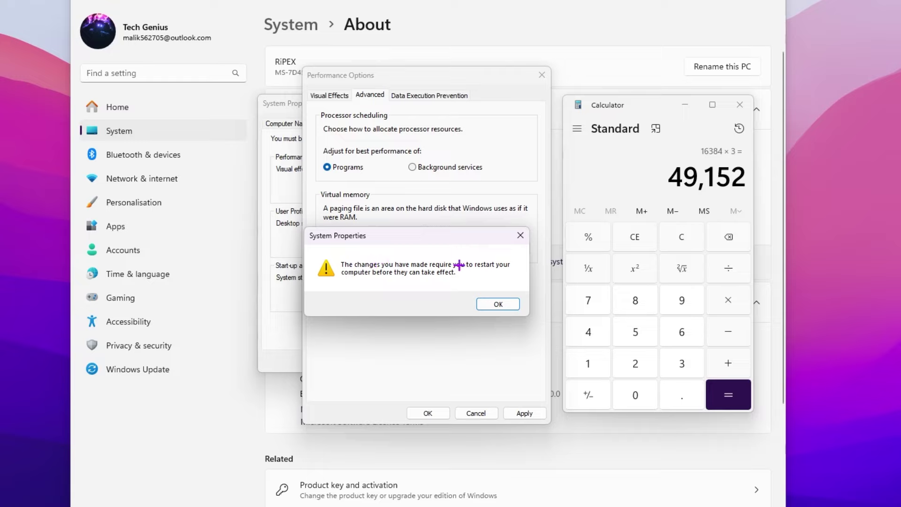
pyautogui.click(498, 304)
pyautogui.click(523, 414)
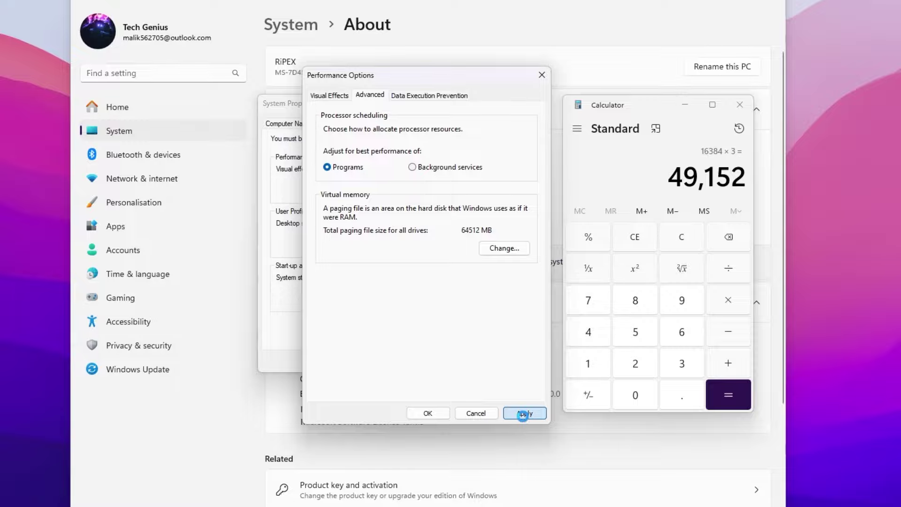
# Close Performance Options with OK and launch Microsoft PC Manager from a Start search for 'pc'
pyautogui.click(428, 412)
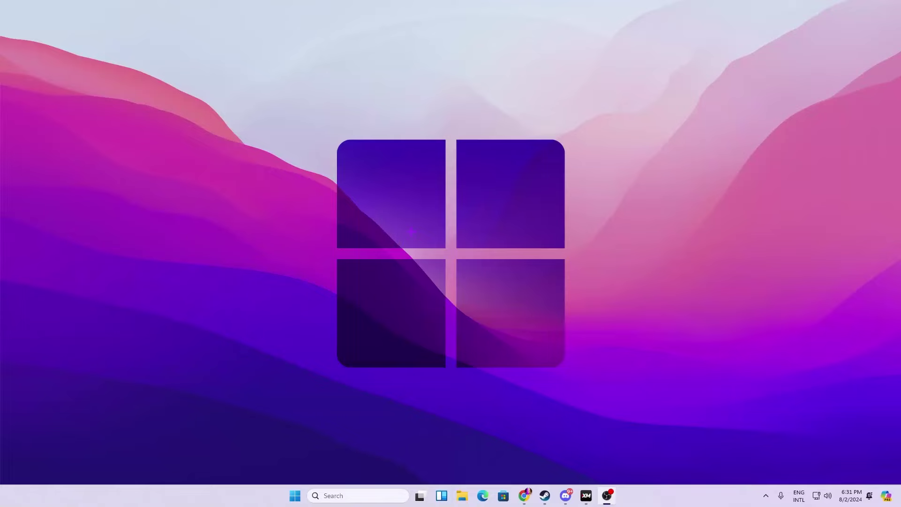
pyautogui.press('super')
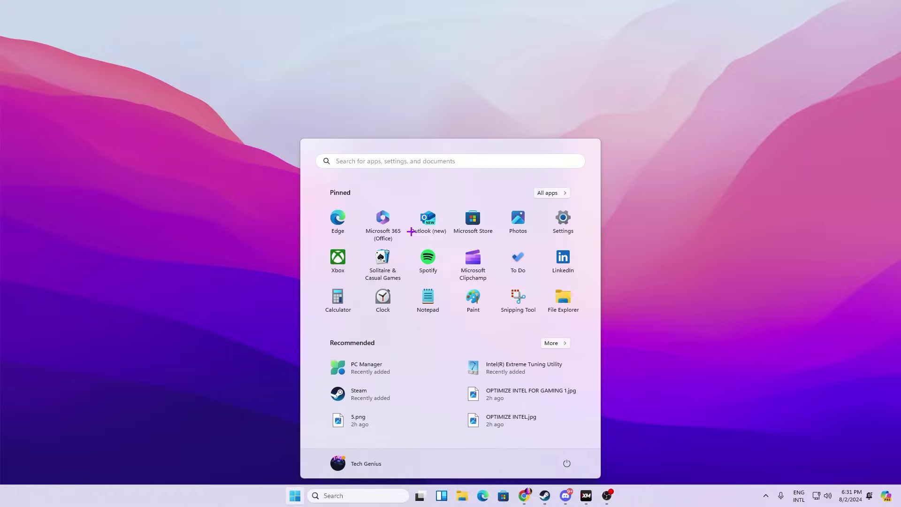
pyautogui.write('pc')
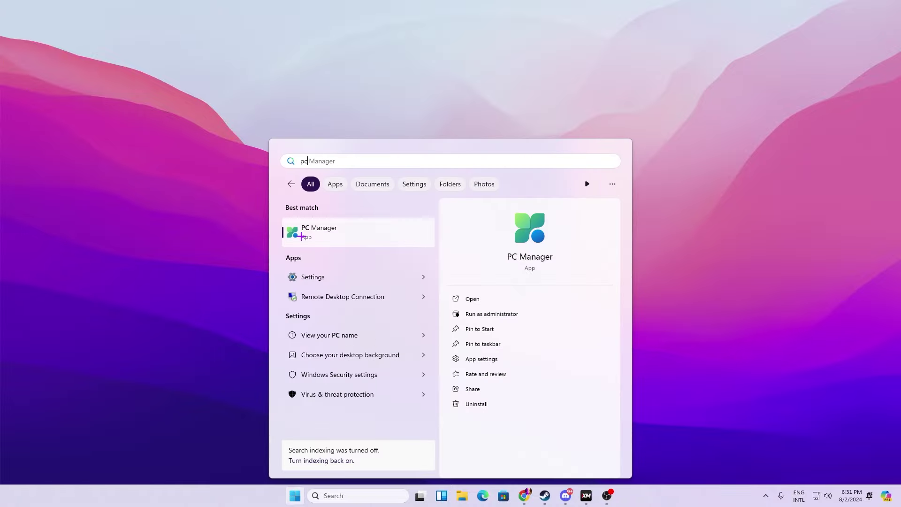
pyautogui.click(318, 236)
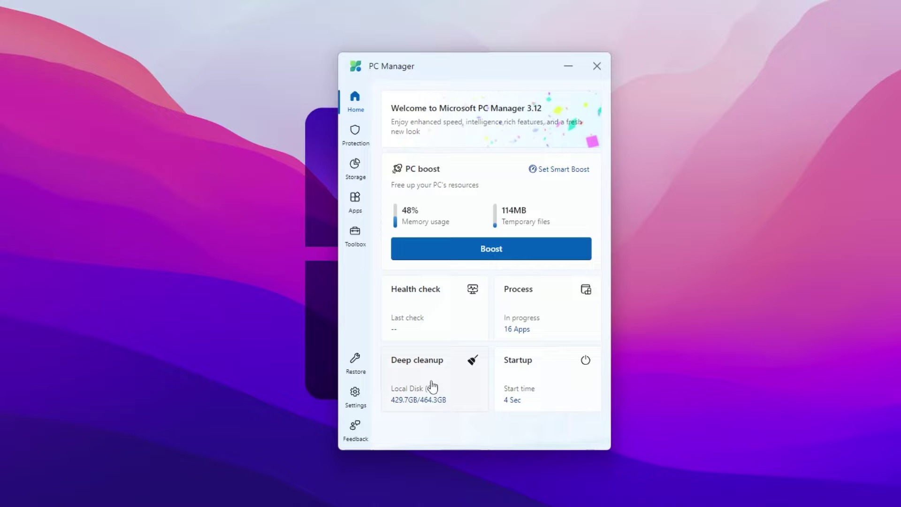
# Enable Smart boost, then run Boost from Home to clear the 114MB of temporary files
pyautogui.click(557, 173)
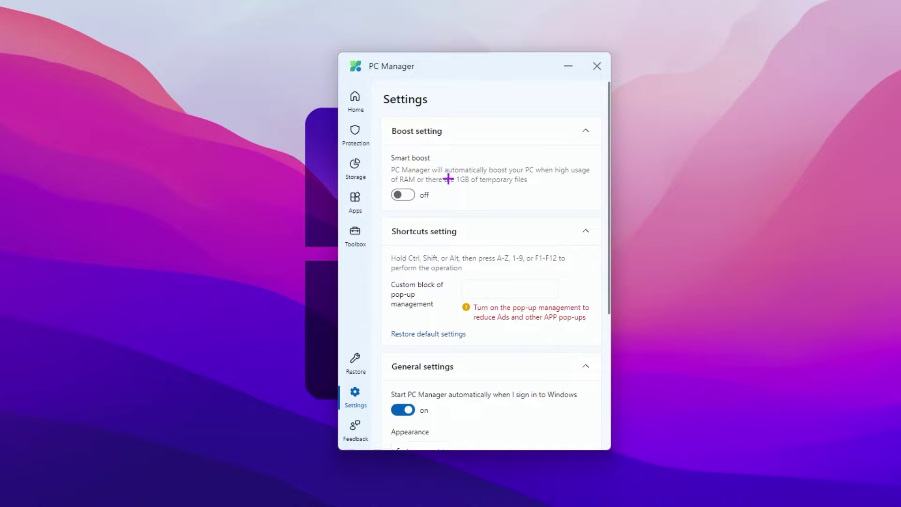
pyautogui.click(397, 196)
pyautogui.scroll(-3, 551, 247)
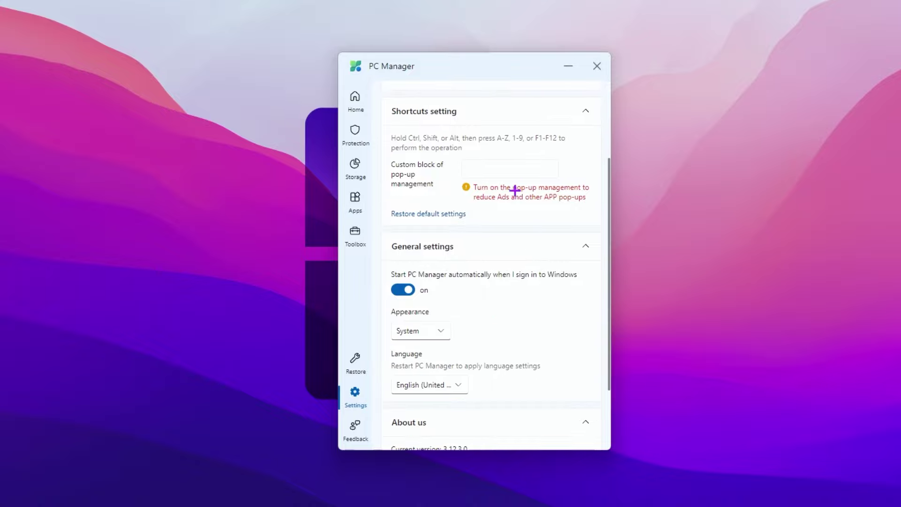
pyautogui.scroll(-2, 508, 342)
pyautogui.scroll(5, 514, 346)
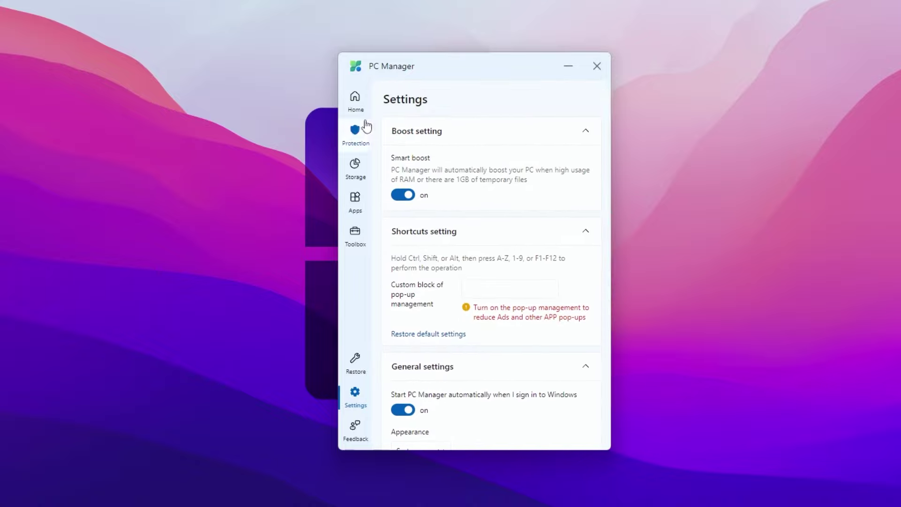
pyautogui.click(355, 100)
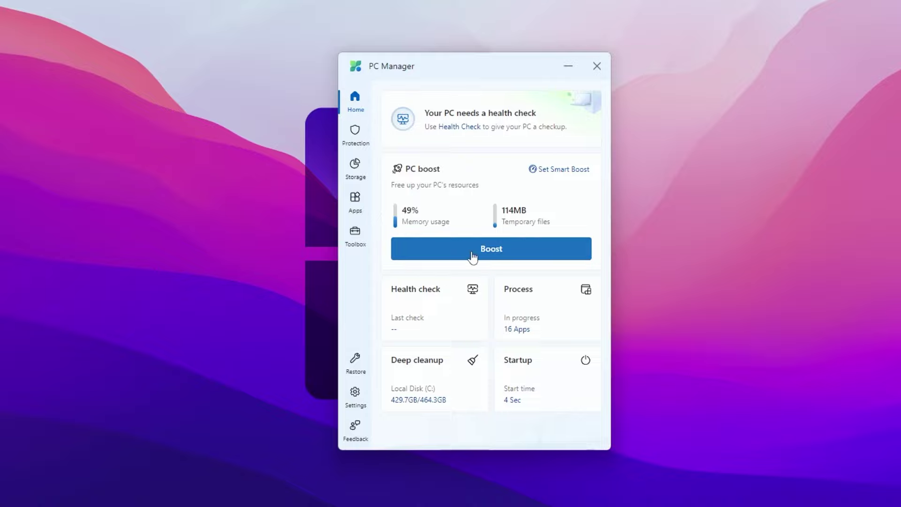
pyautogui.click(487, 251)
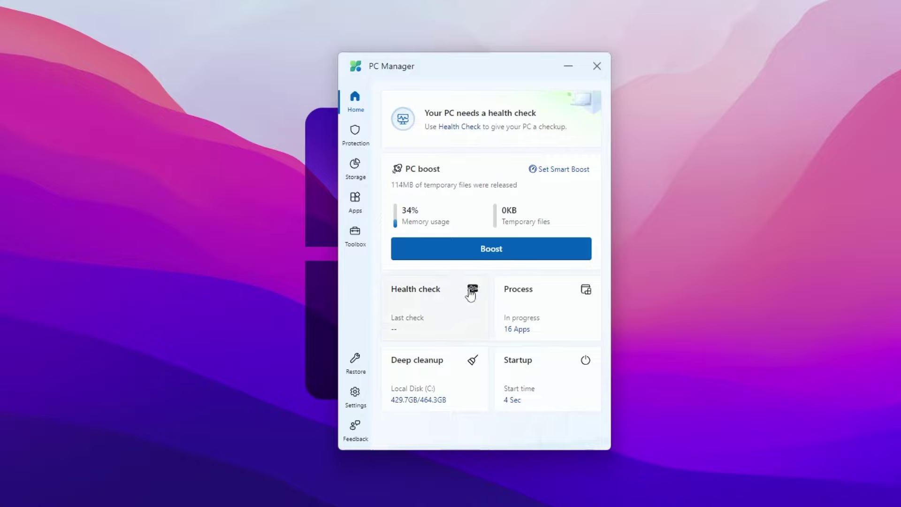
# Deep-clean drive C including Delivery Optimization Files and Edge temporary files, freeing 203.2 MB
pyautogui.click(433, 377)
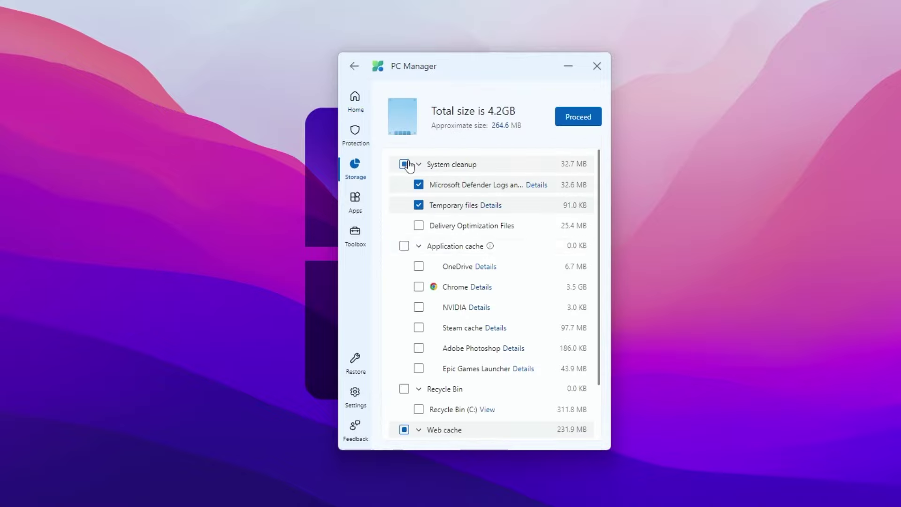
pyautogui.click(418, 225)
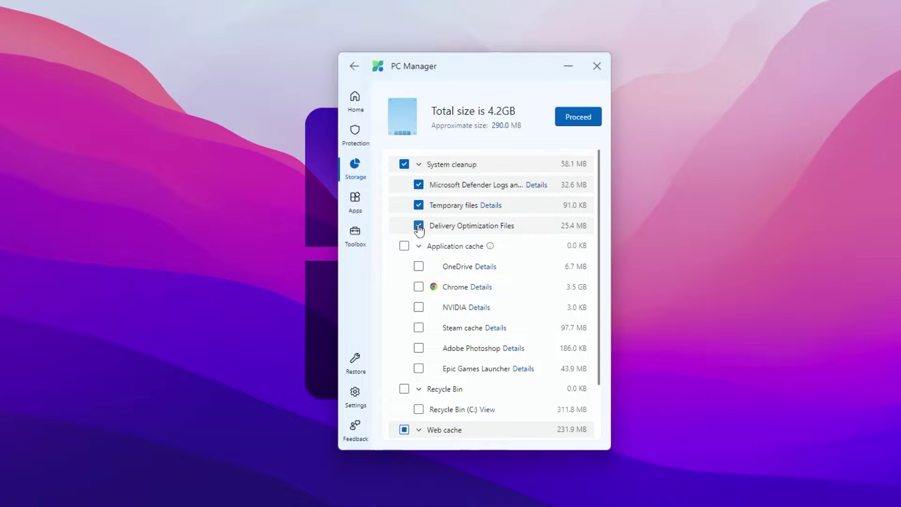
pyautogui.scroll(-3, 456, 246)
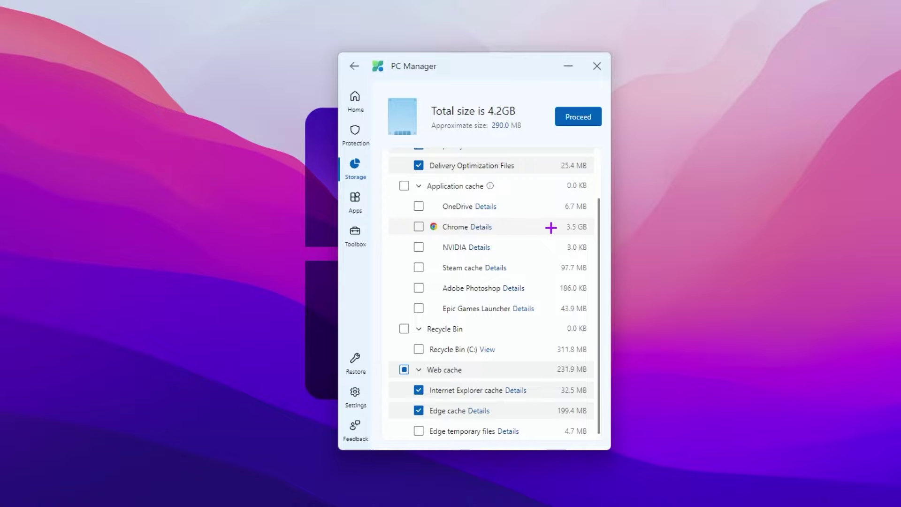
pyautogui.scroll(-1, 422, 332)
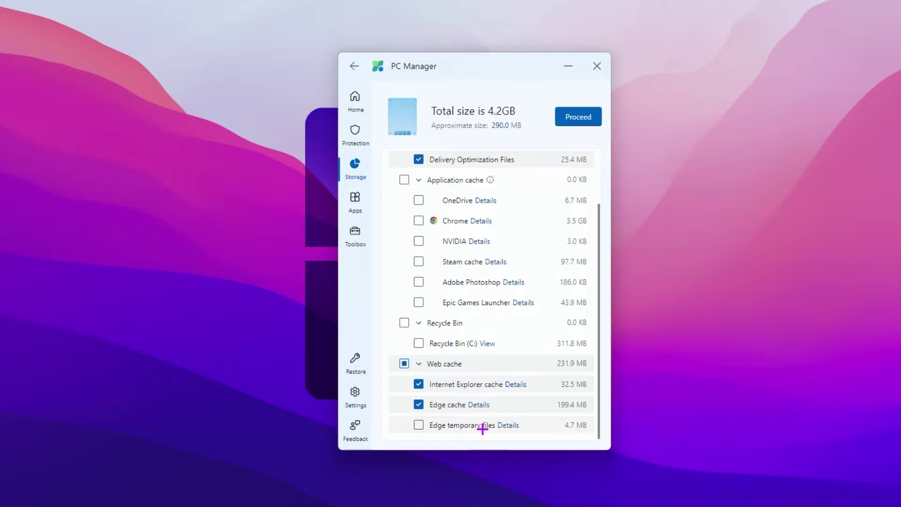
pyautogui.click(418, 425)
pyautogui.click(577, 118)
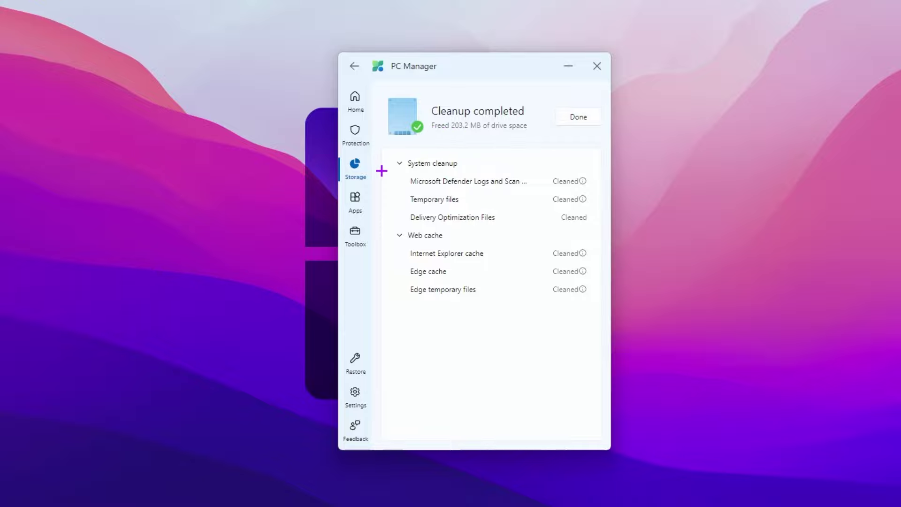
pyautogui.click(364, 212)
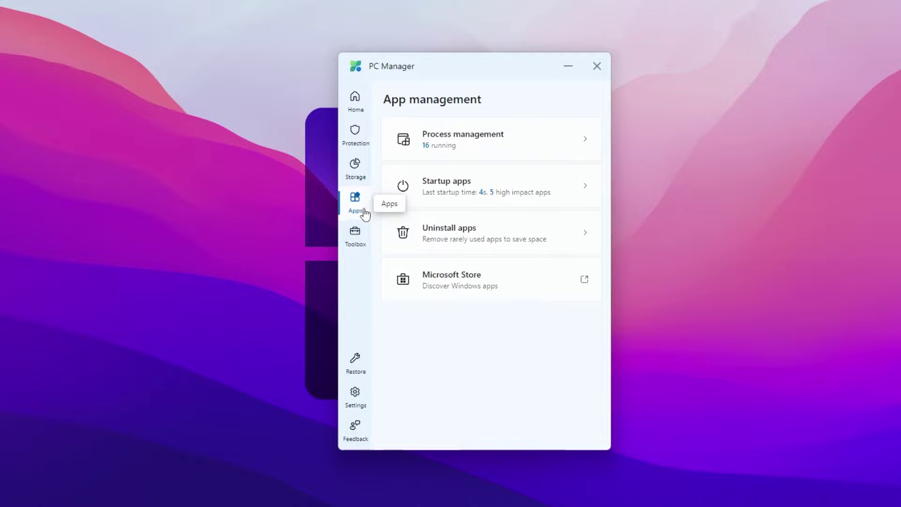
# Uninstall Power Automate from the Uninstall apps list
pyautogui.click(507, 234)
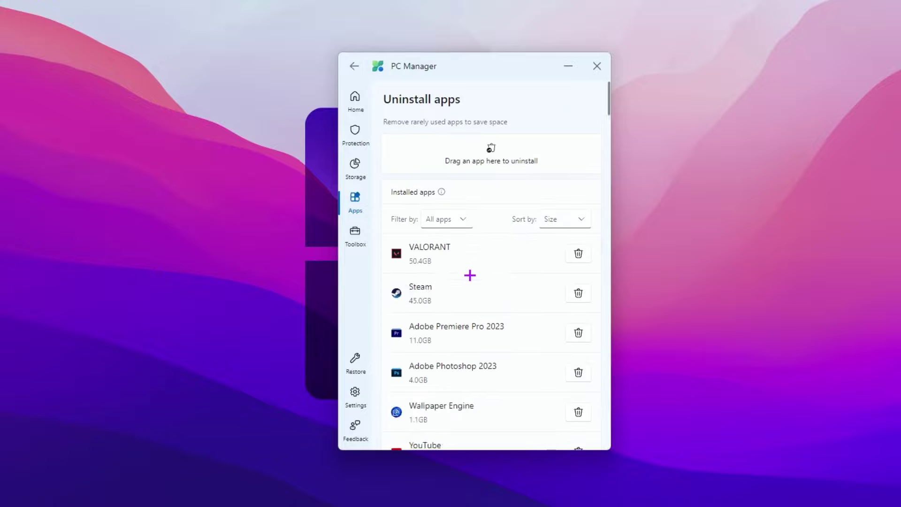
pyautogui.scroll(-1, 472, 277)
pyautogui.scroll(1, 472, 286)
pyautogui.scroll(-5, 465, 268)
pyautogui.scroll(-1, 466, 270)
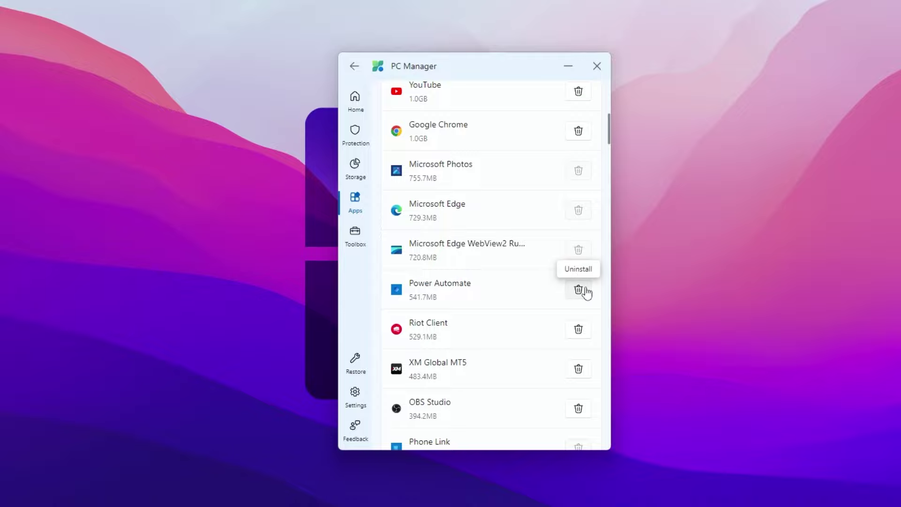
pyautogui.click(579, 290)
pyautogui.click(440, 293)
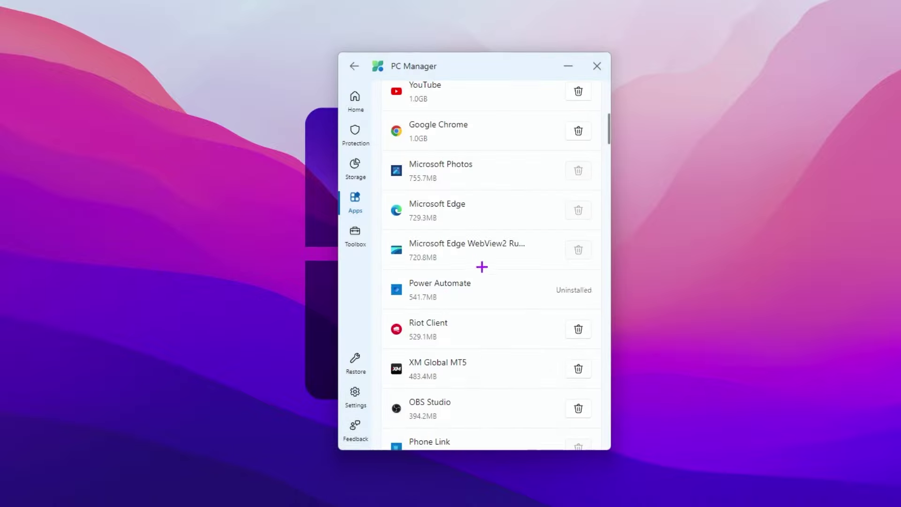
# Uninstall the Xbox app
pyautogui.scroll(-6, 512, 271)
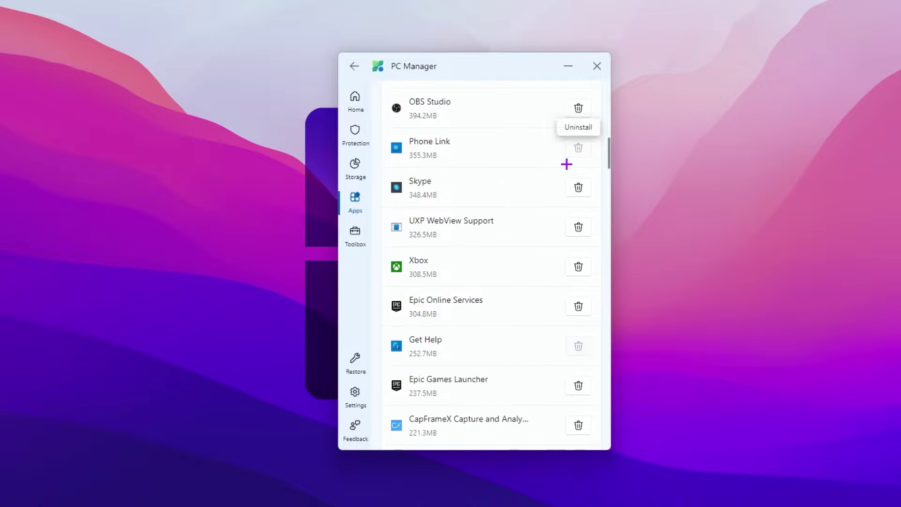
pyautogui.scroll(-3, 553, 146)
pyautogui.scroll(2, 551, 149)
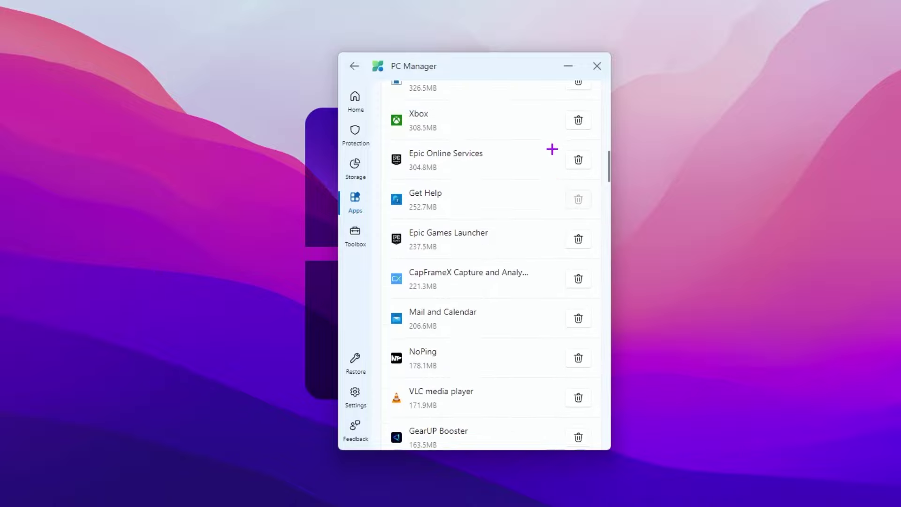
pyautogui.click(579, 207)
pyautogui.click(442, 291)
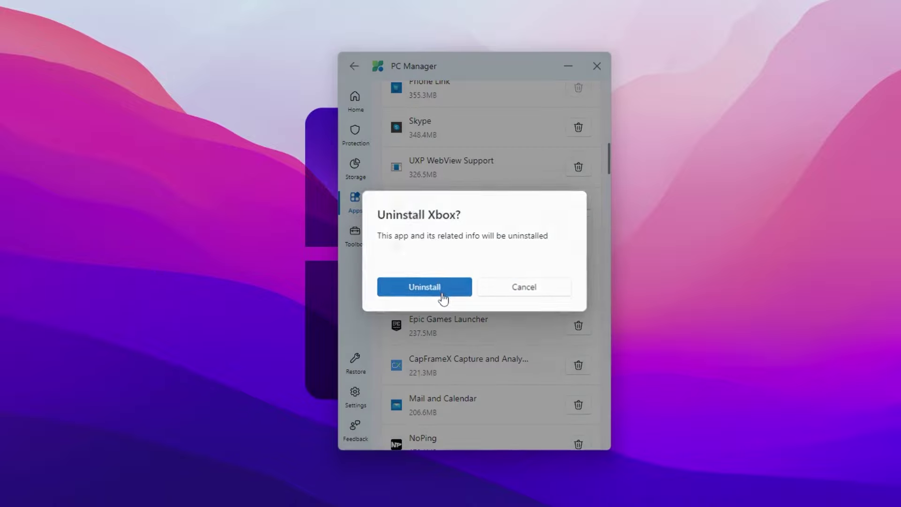
# Uninstall Mail and Calendar, then close PC Manager
pyautogui.scroll(-3, 485, 248)
pyautogui.scroll(-2, 490, 246)
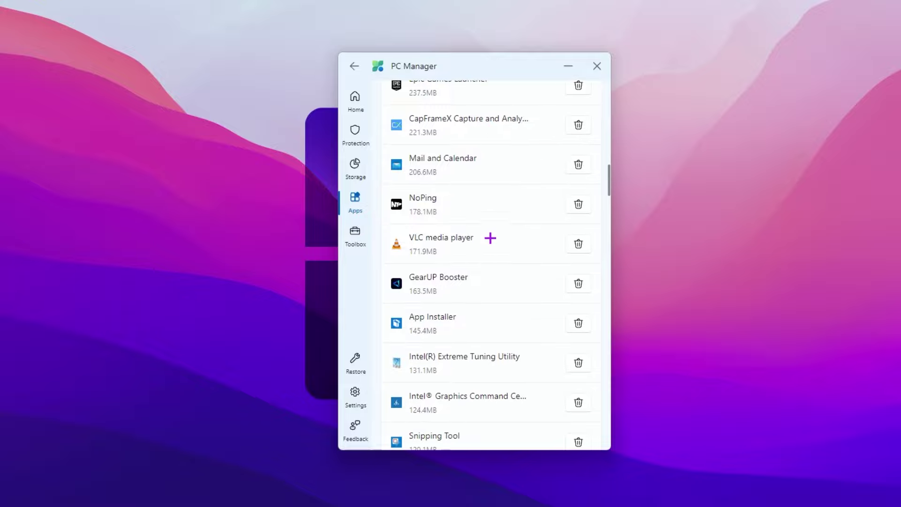
pyautogui.click(587, 168)
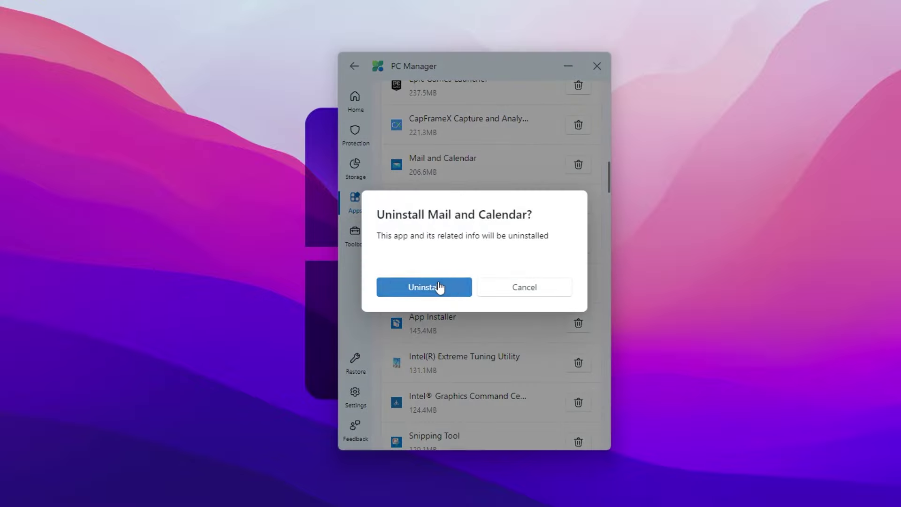
pyautogui.click(440, 288)
pyautogui.scroll(-2, 509, 188)
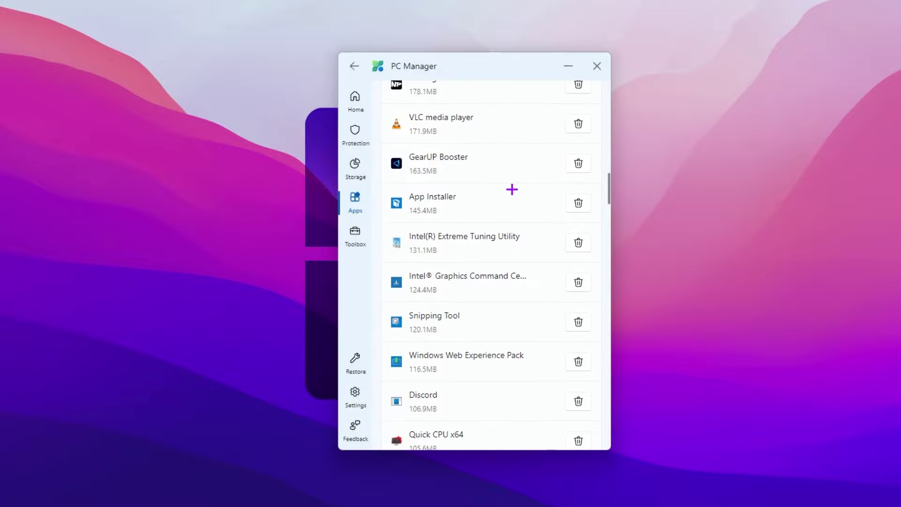
pyautogui.scroll(-2, 514, 190)
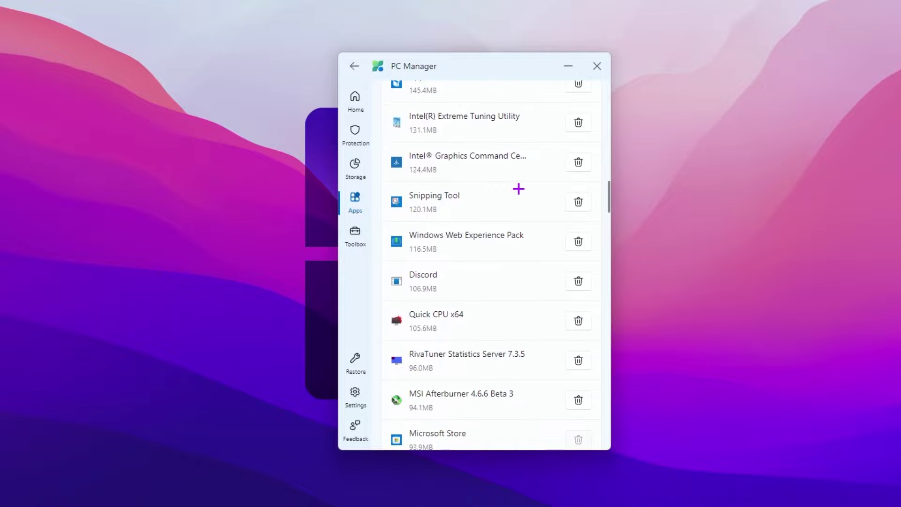
pyautogui.scroll(-2, 518, 188)
pyautogui.scroll(-6, 531, 195)
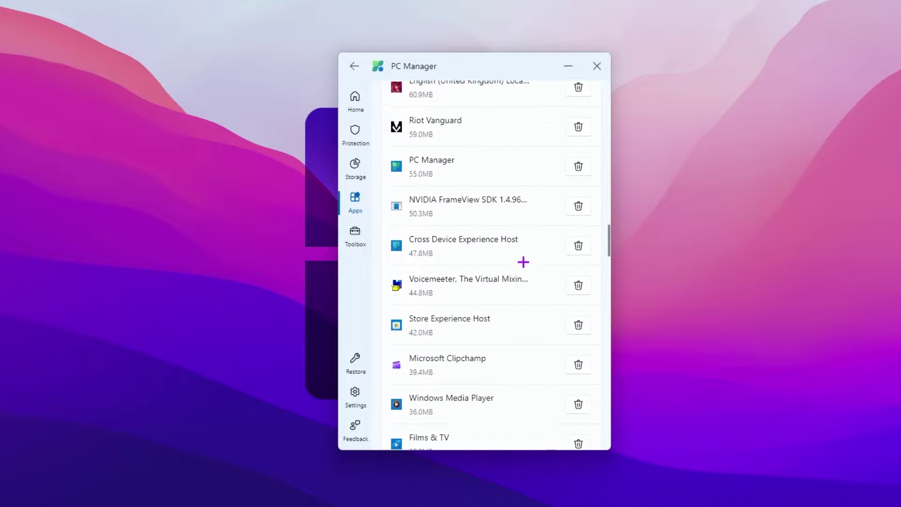
pyautogui.scroll(-3, 450, 346)
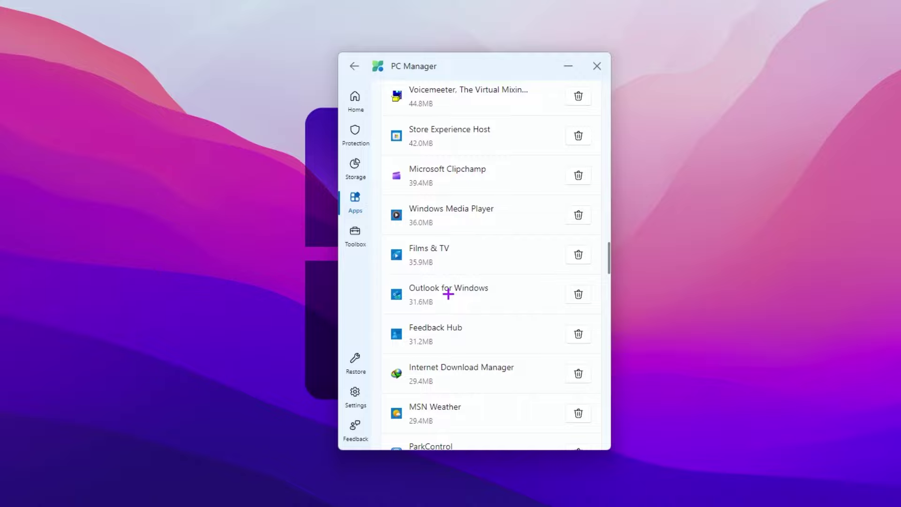
pyautogui.click(597, 66)
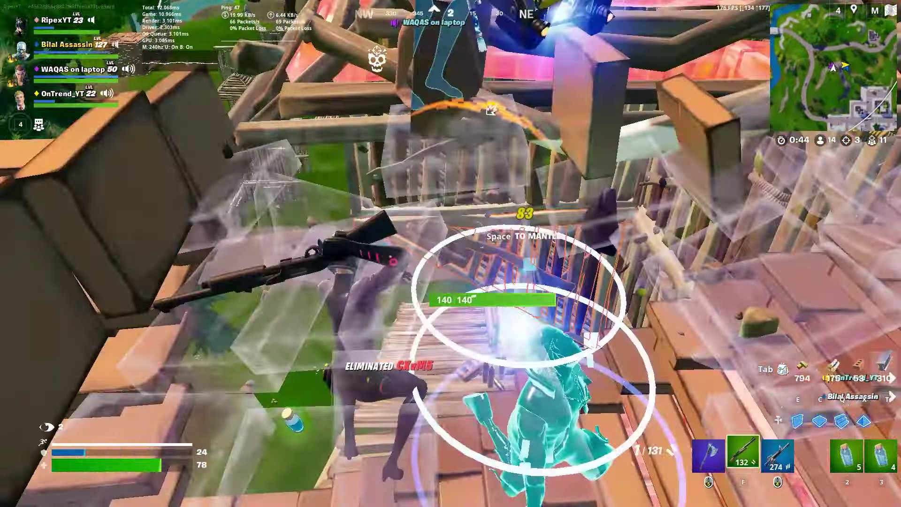
# In Fortnite, enter build mode and then equip the Small Shield Potion in slot 3
pyautogui.press('alt')
pyautogui.press('e')
pyautogui.press('3')
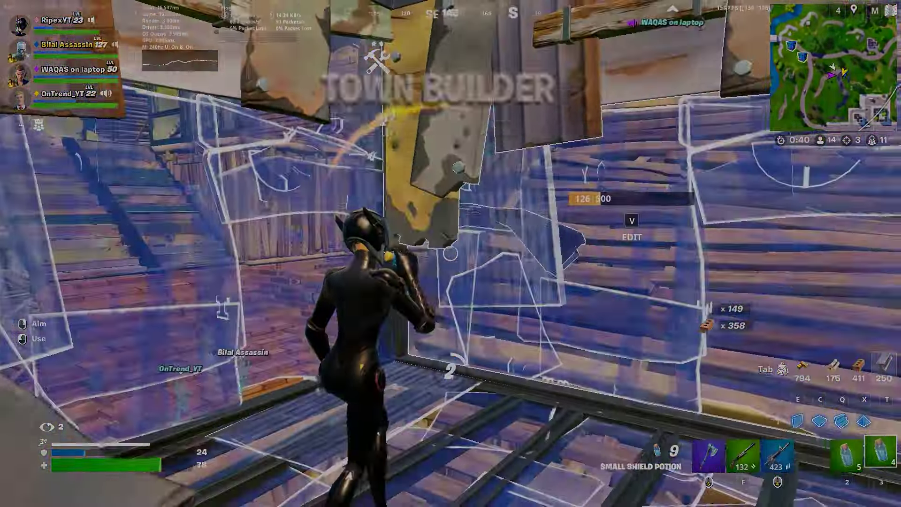